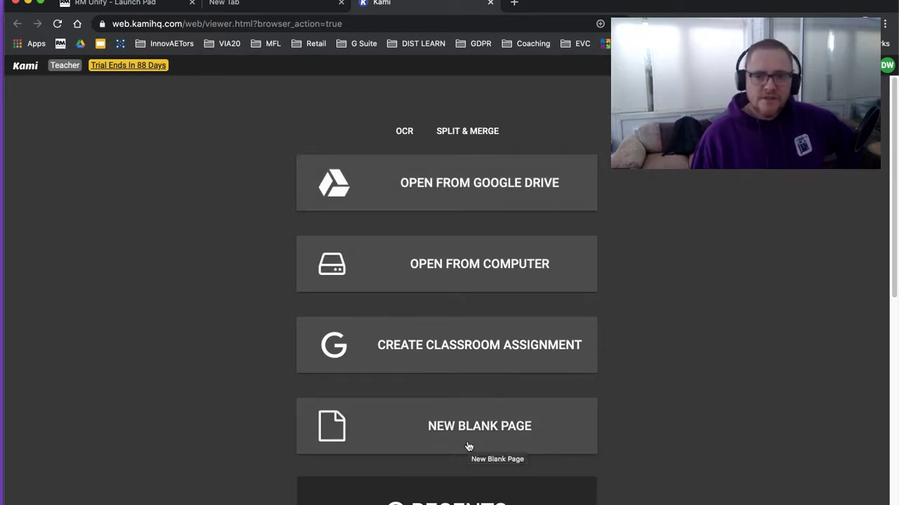
Step: Start a Google Classroom assignment for the Edtech Tuesday class and title it "Shakespeare and insults"
click(415, 351)
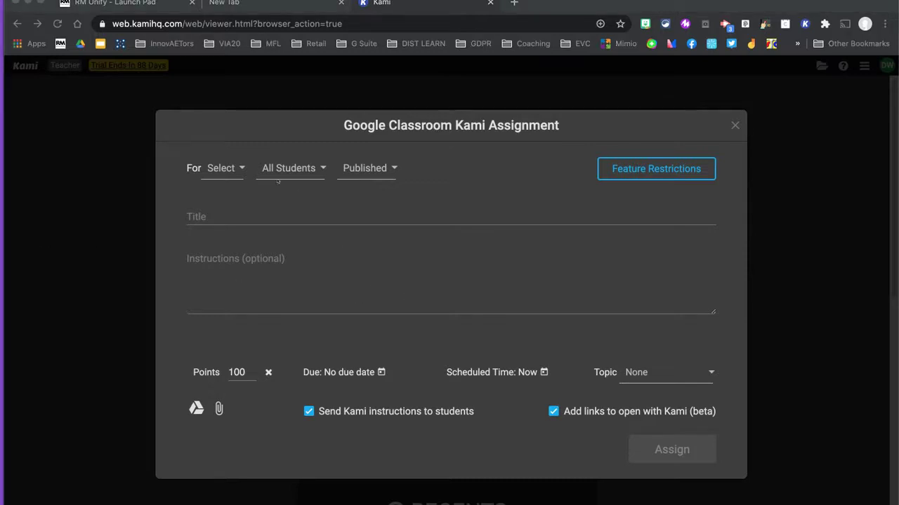
click(242, 169)
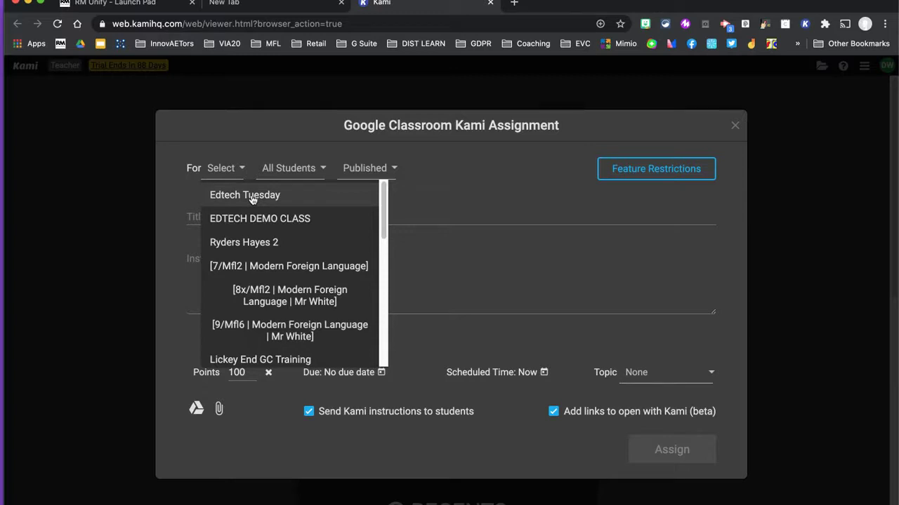
double_click(250, 198)
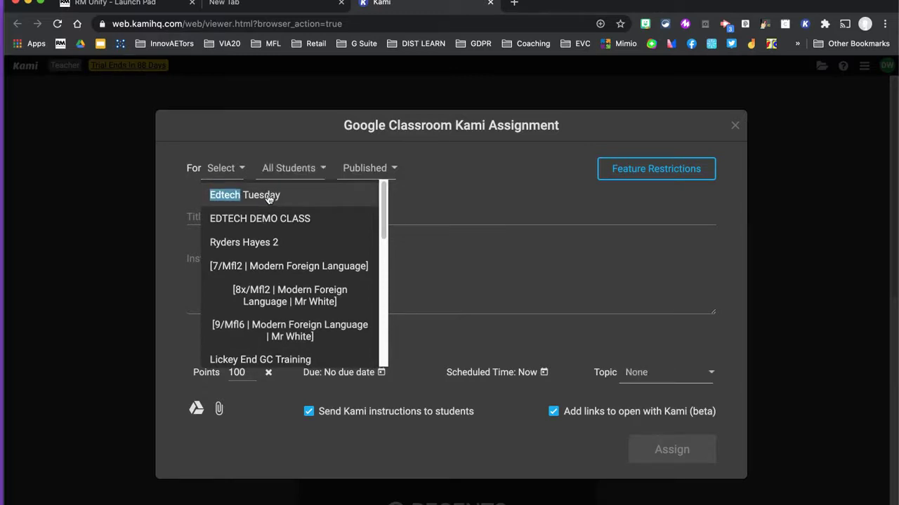
click(245, 196)
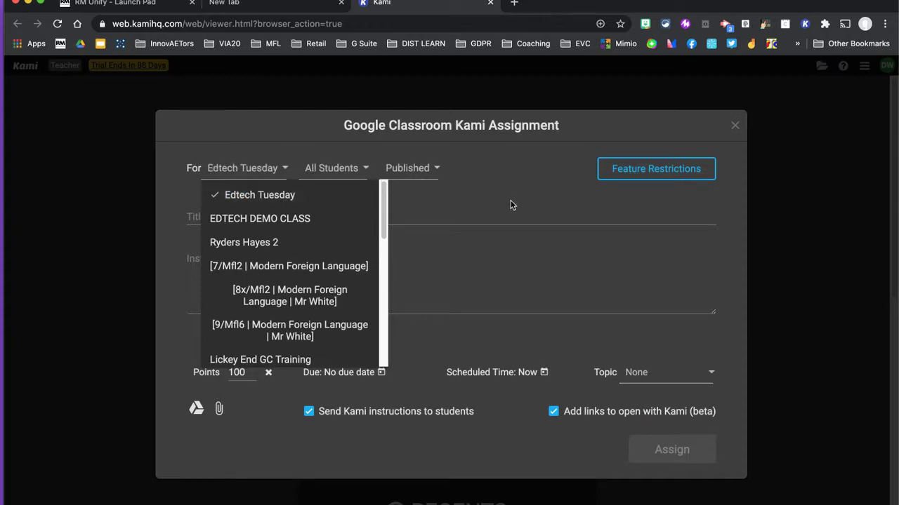
click(504, 160)
click(388, 216)
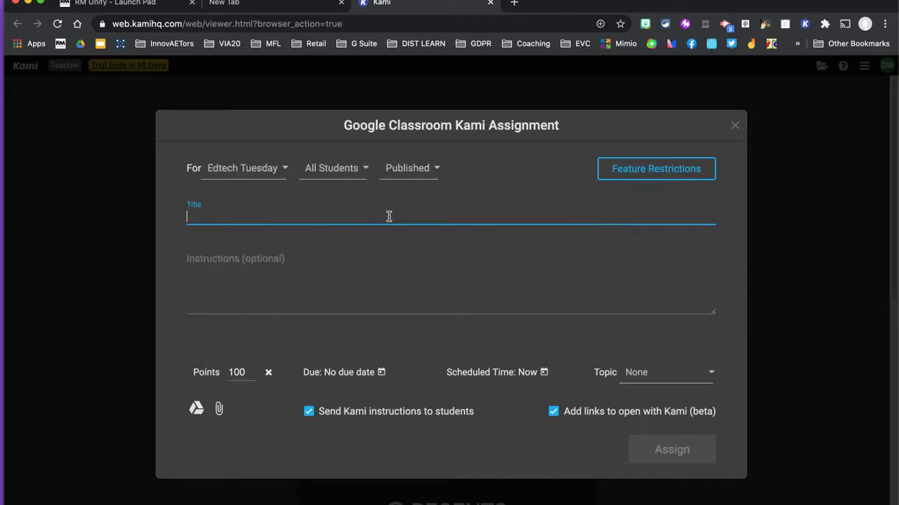
text(Shakespeare and insults)
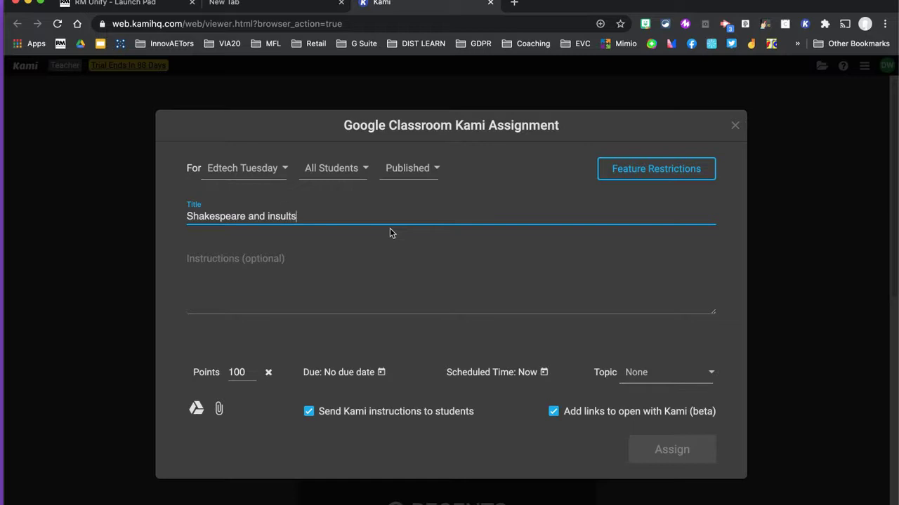
Step: Enter the instructions "As a starter activity, go through the list and define as many insults as you can in your own words"
click(328, 302)
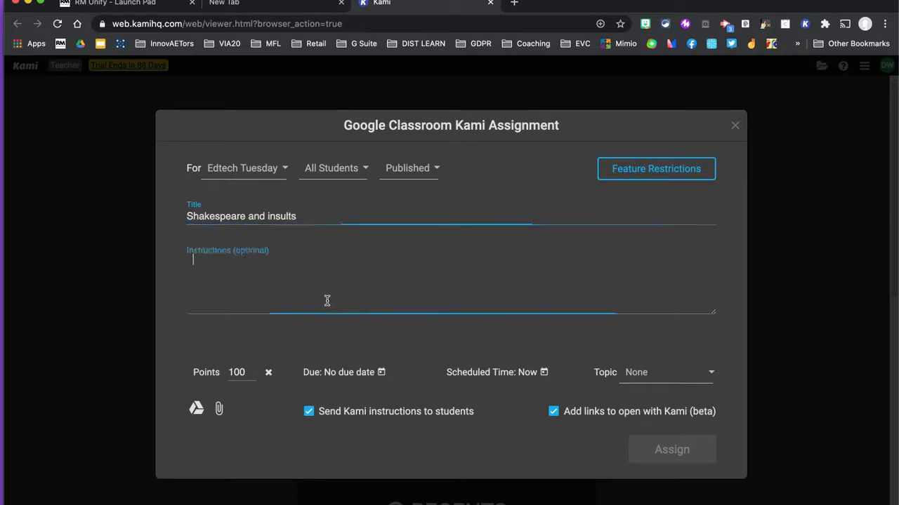
text(As a starter acti)
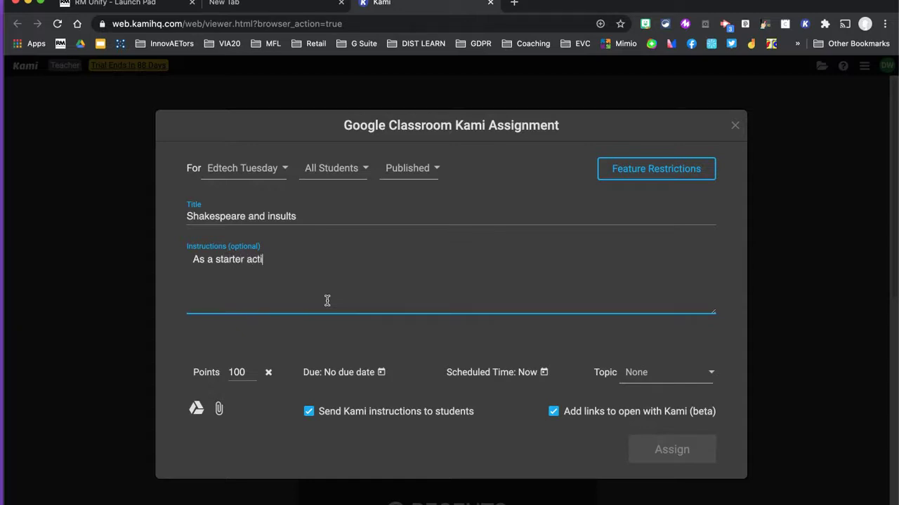
text(vity, go through the list and define as many in)
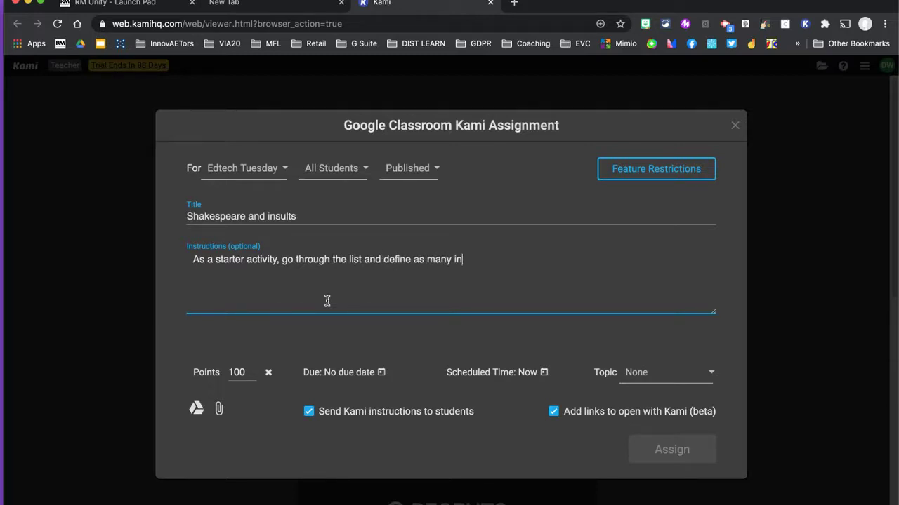
text(sults as you can in your won words)
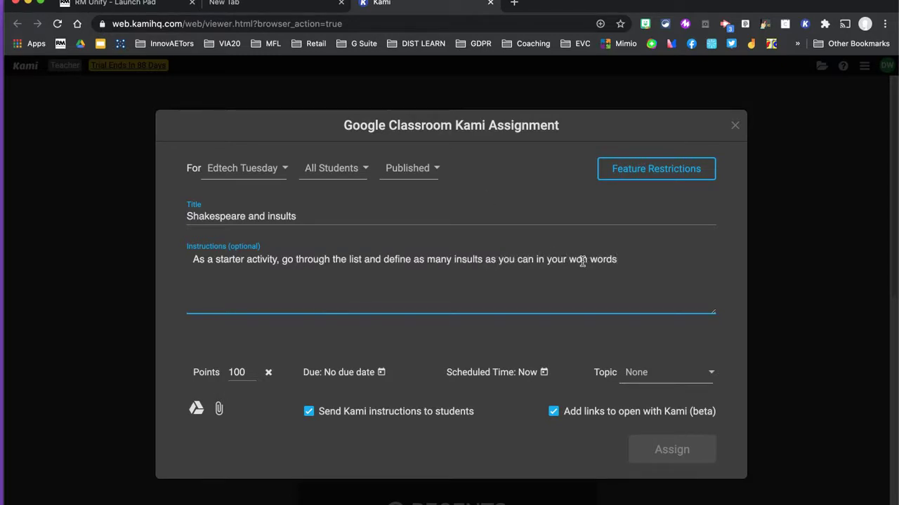
double_click(582, 261)
text(own)
Step: Search the Google Drive PDFs for "insult" and attach insults.pdf to the assignment
click(196, 411)
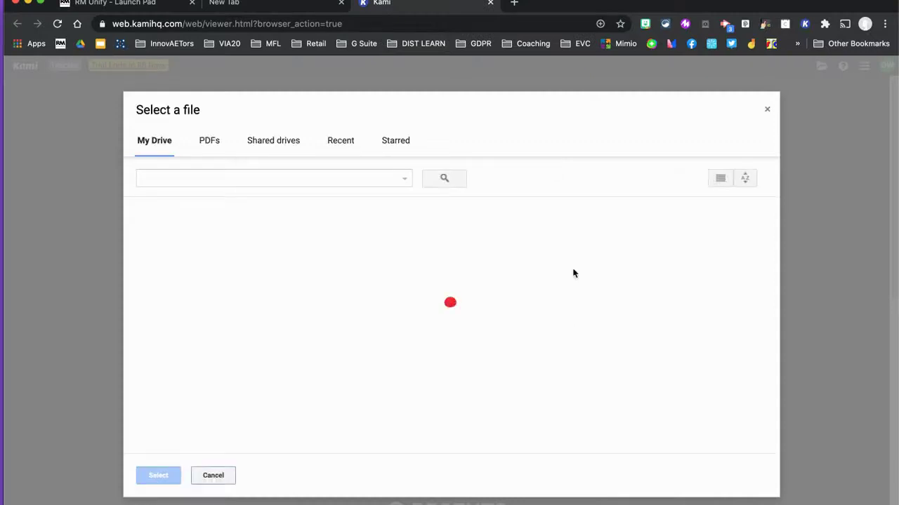
click(209, 140)
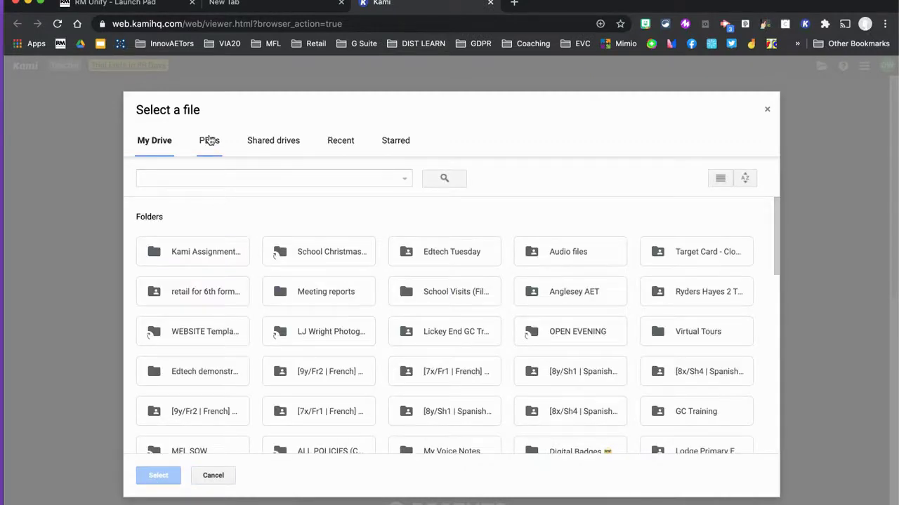
click(208, 179)
text(insult)
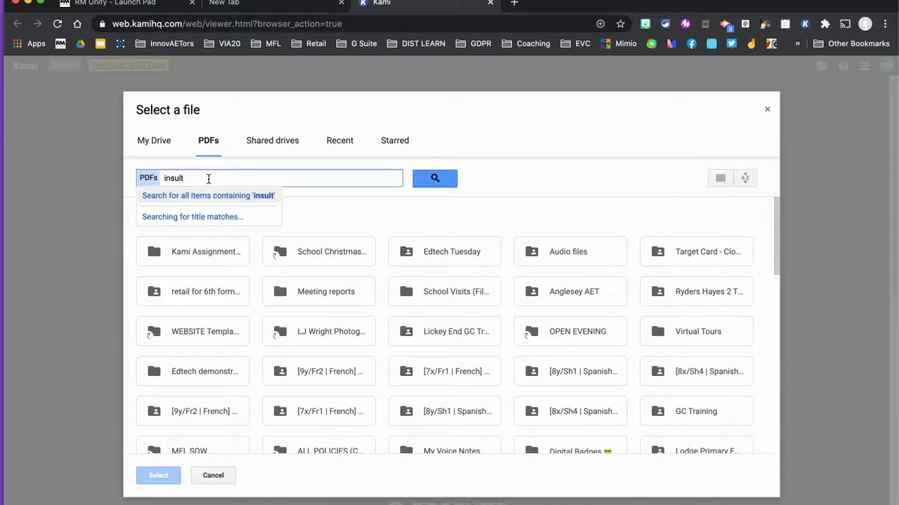
click(171, 226)
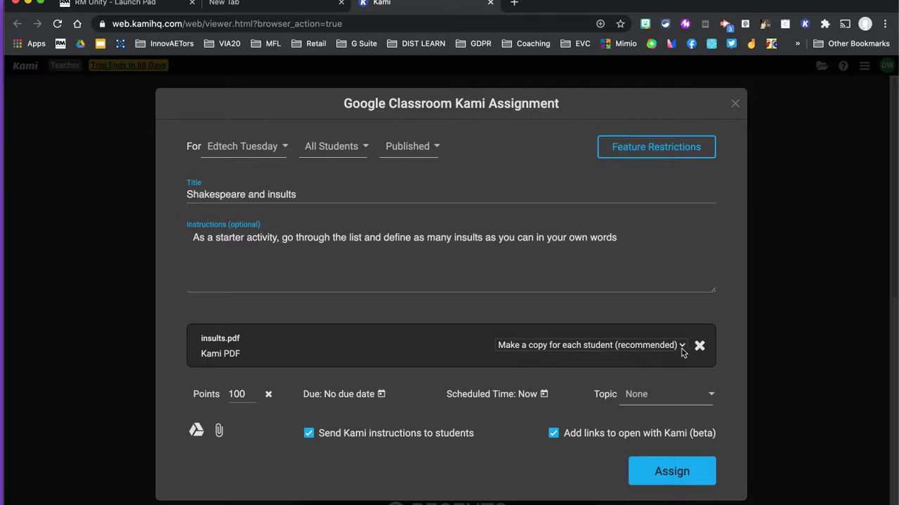
Step: Assign the work to the class and open it in Google Classroom, closing the leftover Kami and blank tabs
click(673, 474)
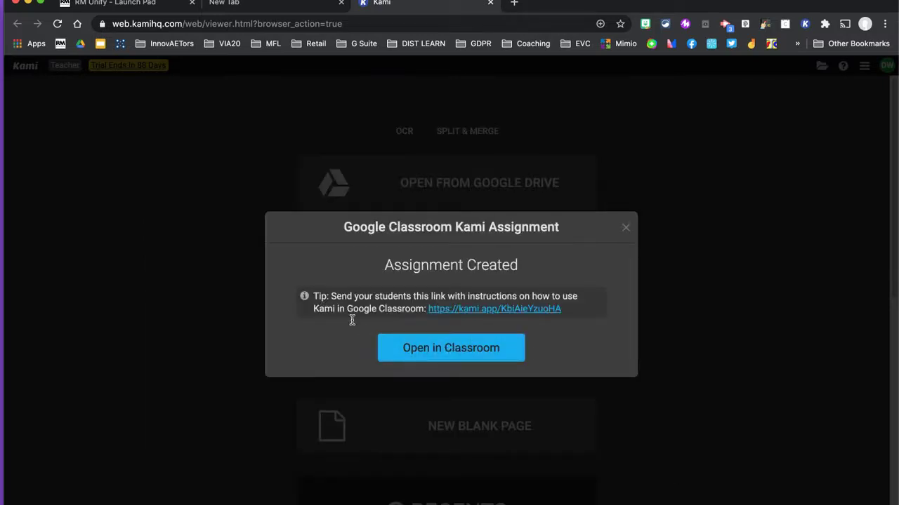
click(456, 348)
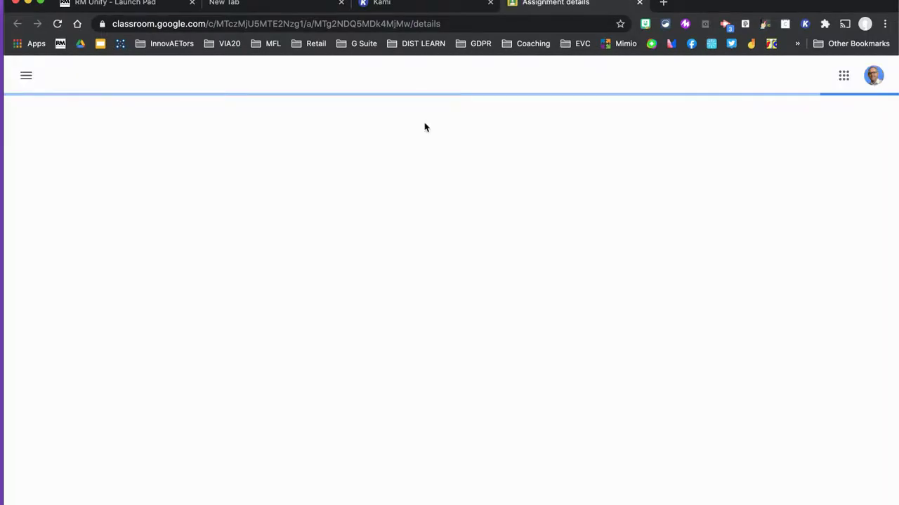
click(490, 5)
click(341, 4)
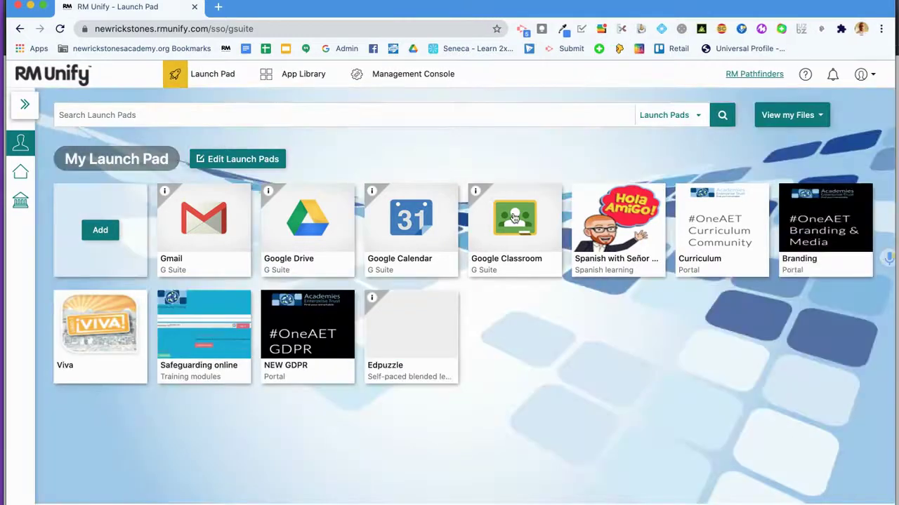
Step: From the student's RM Unify Launch Pad, open Google Classroom and go to the Edtech Tuesday classwork
click(514, 217)
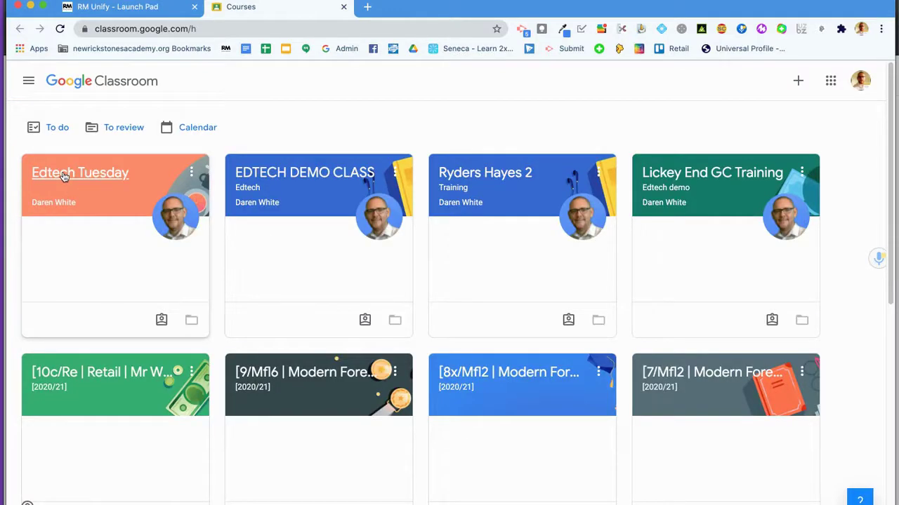
click(63, 176)
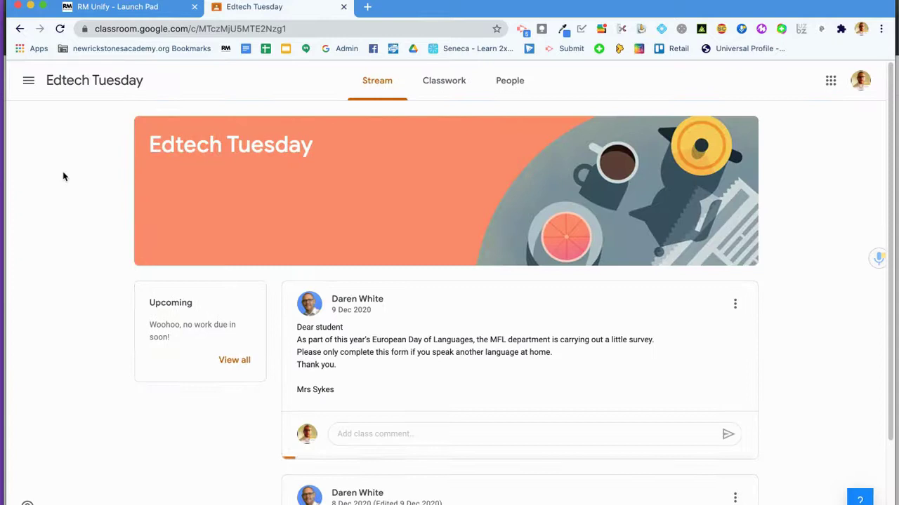
click(449, 80)
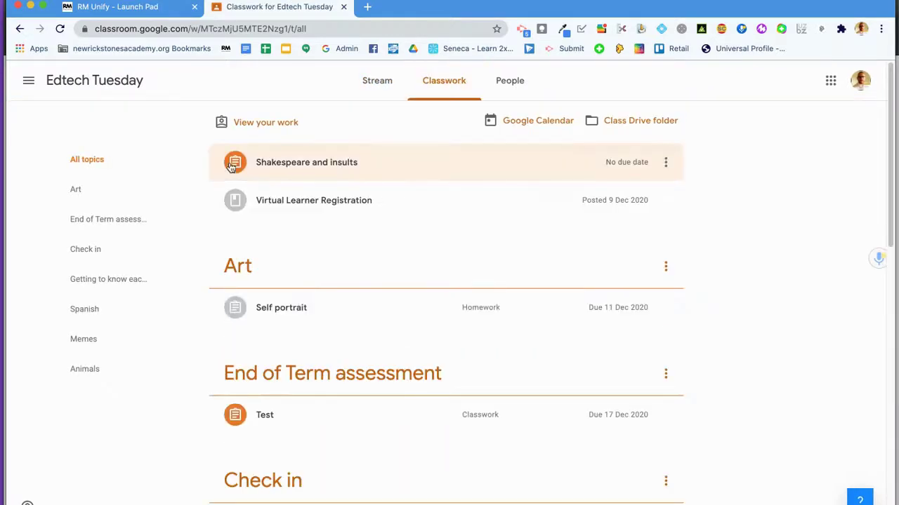
Step: View the "Shakespeare and insults" assignment and open the student's copy of the insults PDF in Kami
click(338, 164)
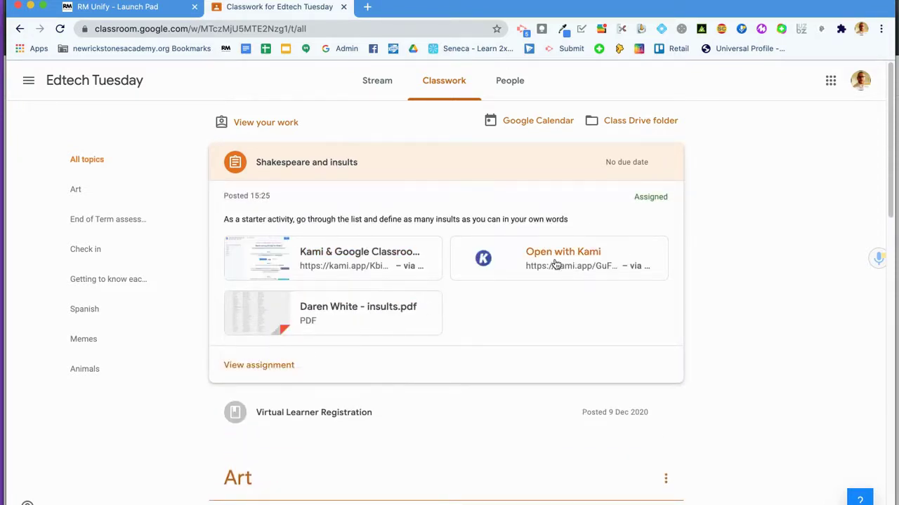
click(263, 365)
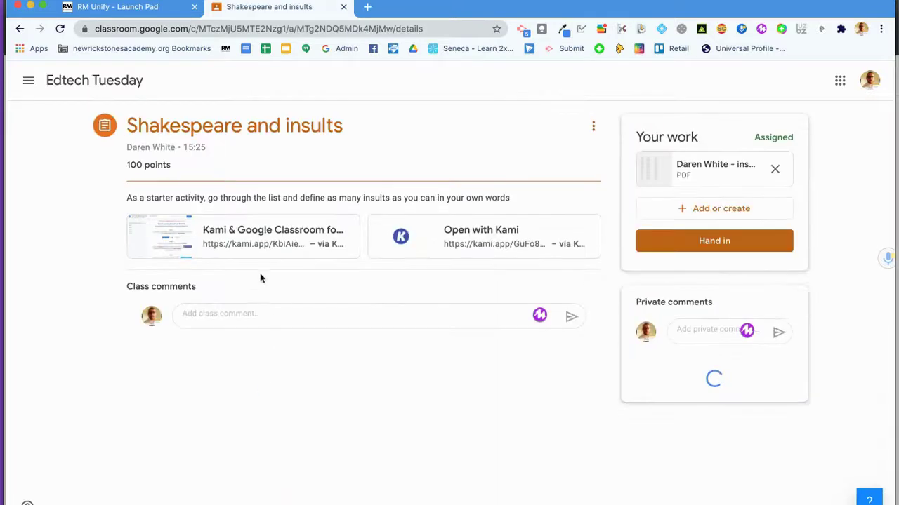
click(712, 172)
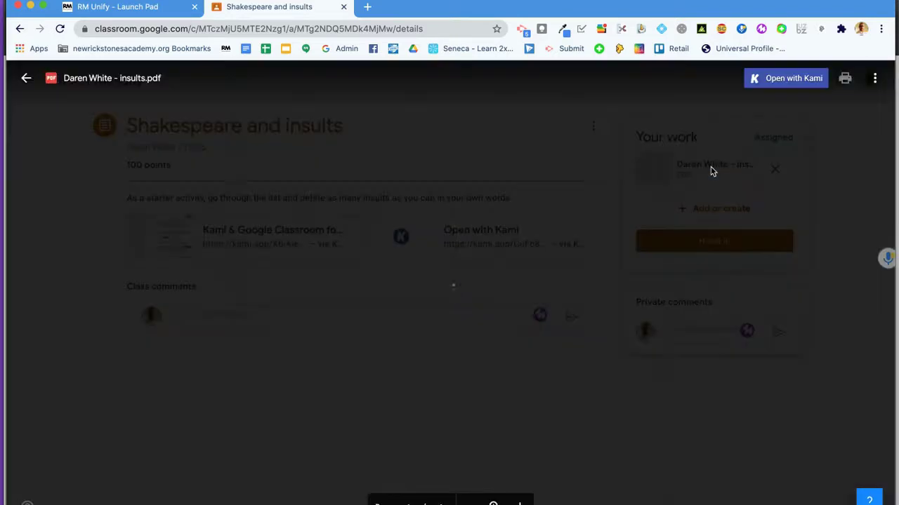
click(792, 78)
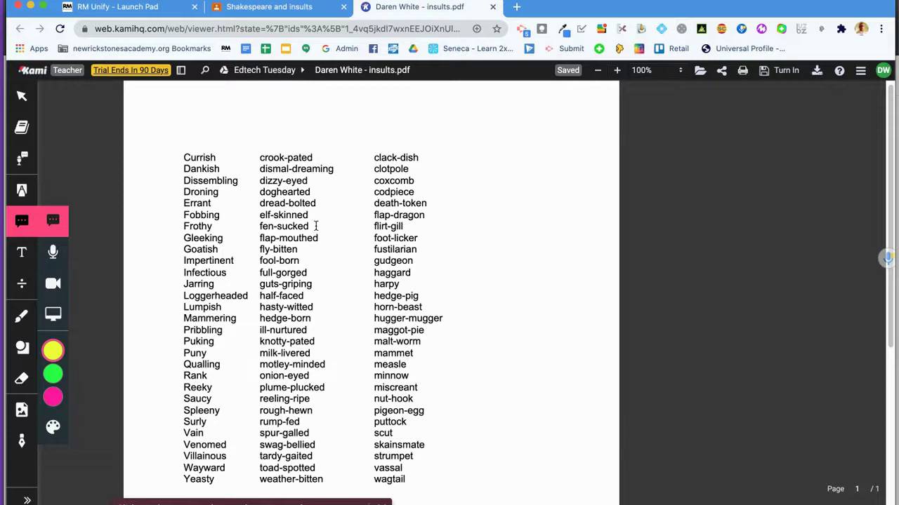
Step: Box-highlight the words Errant, tardy-gaited, Impertinent and flap-dragon in green
click(20, 191)
mouse_move(52, 322)
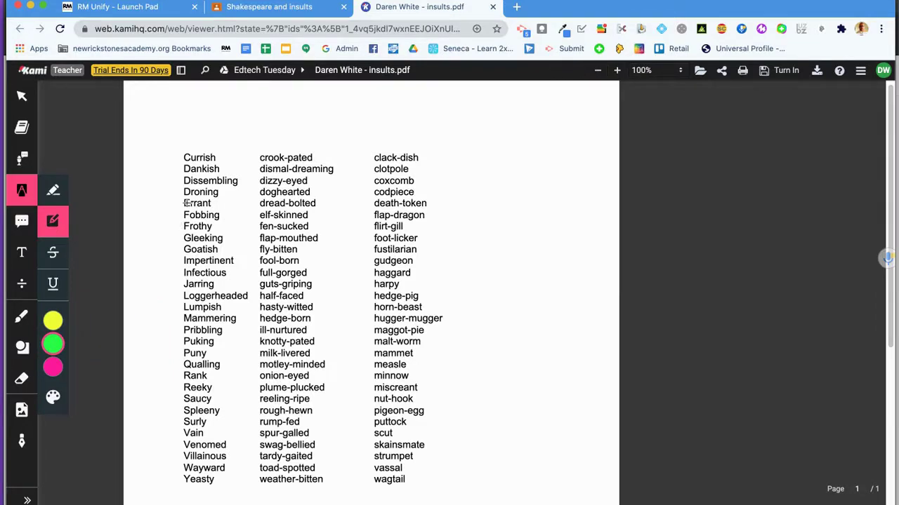
drag(179, 199, 226, 205)
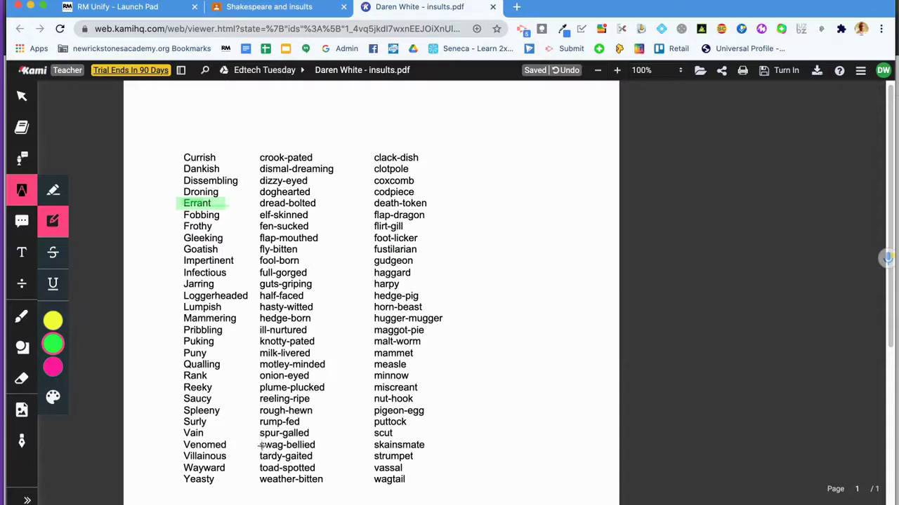
drag(258, 455, 330, 458)
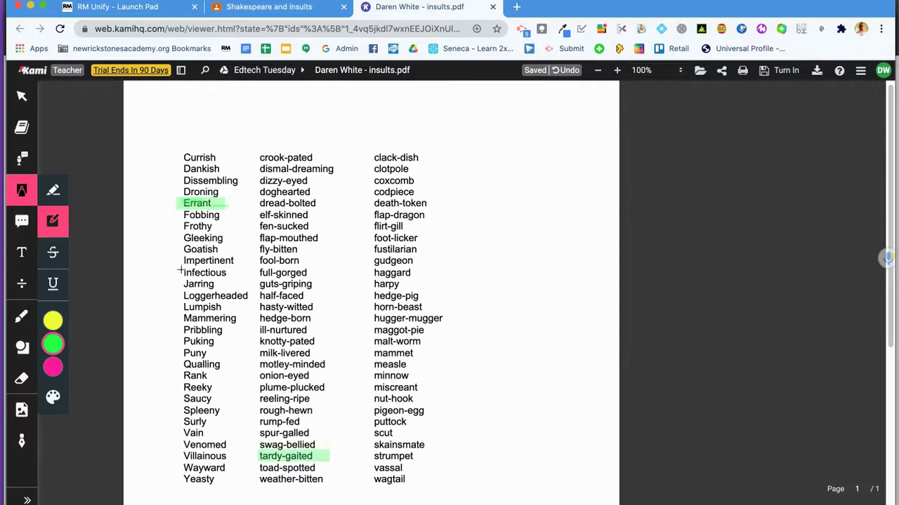
drag(178, 254, 239, 263)
drag(366, 210, 435, 222)
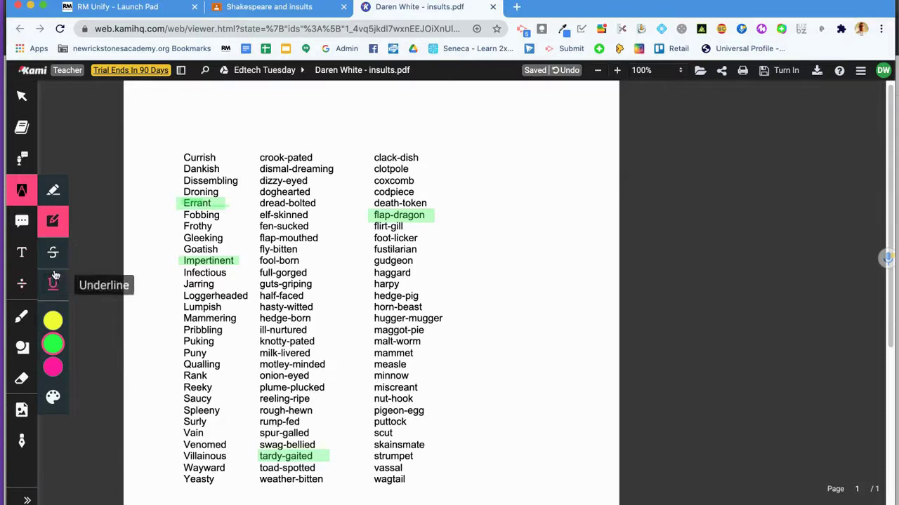
Step: Add a text box beside flap-dragon reading "This might be a way of saying someone is easily flustered."
click(24, 256)
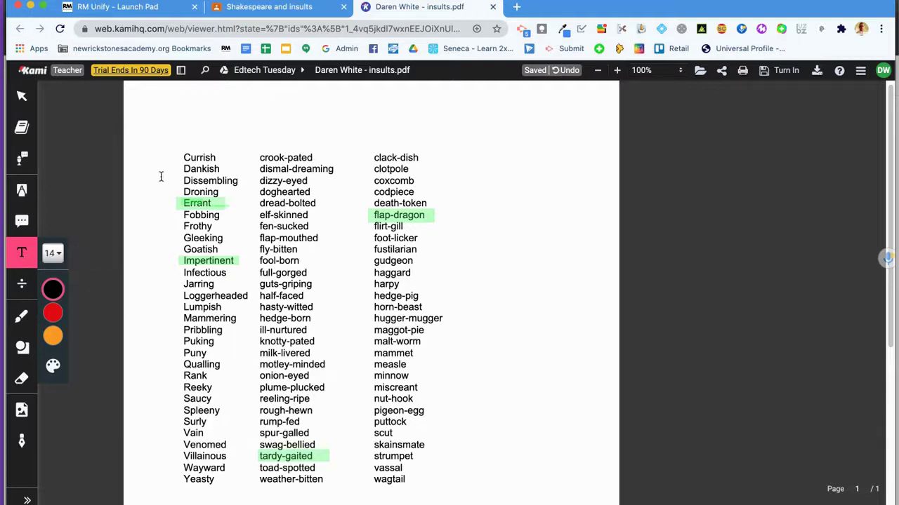
click(451, 216)
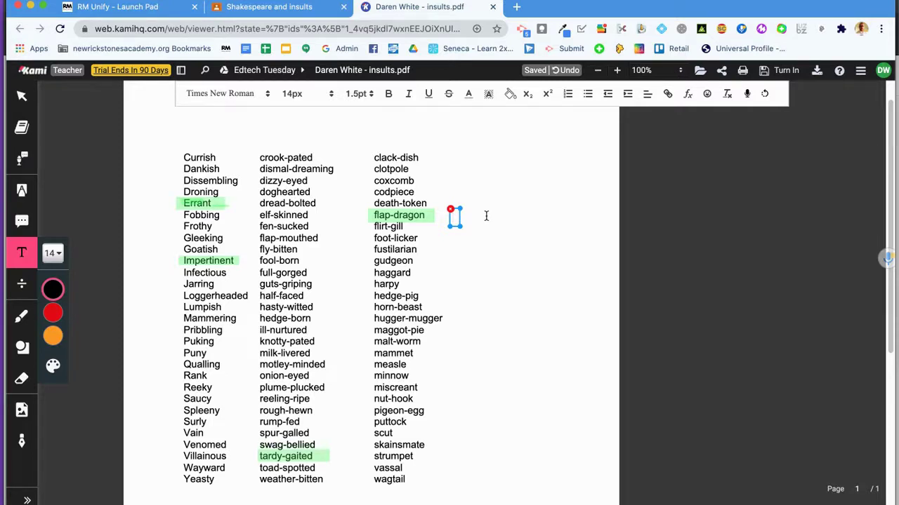
text(Th)
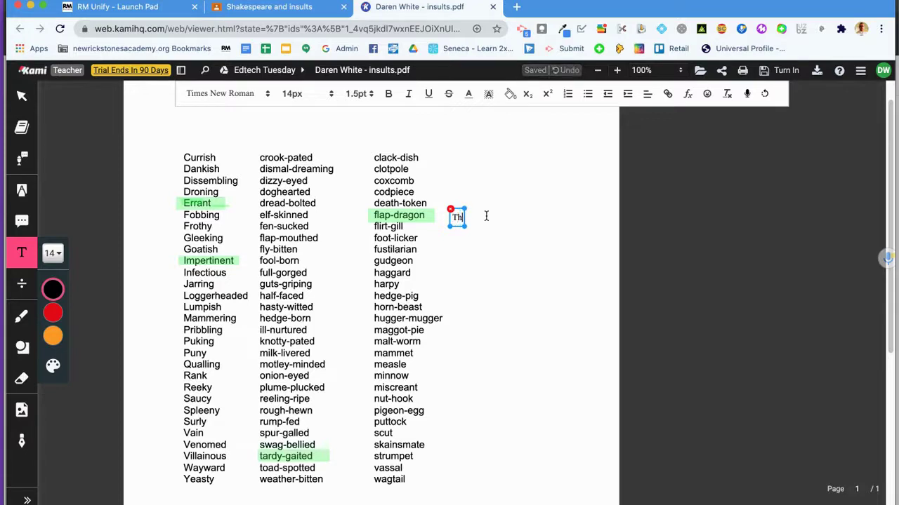
text(is might be a)
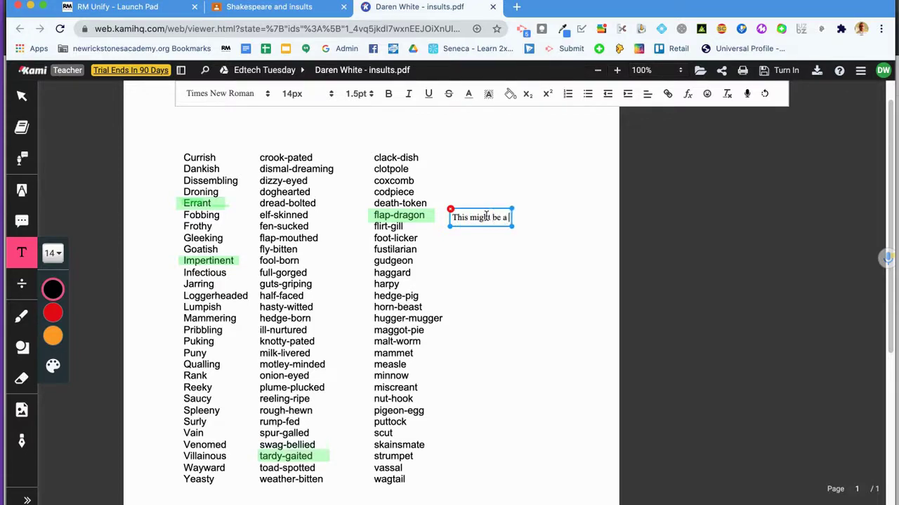
text( way of sayin)
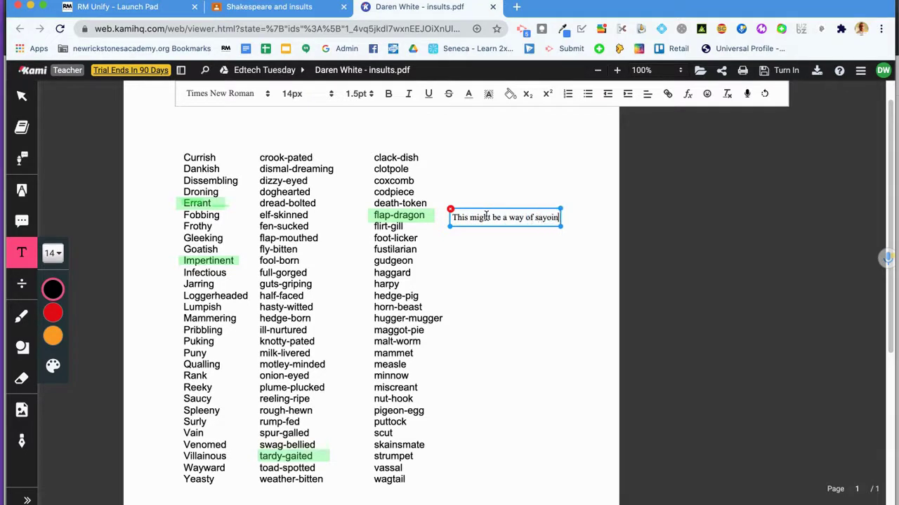
text(g someone is eas)
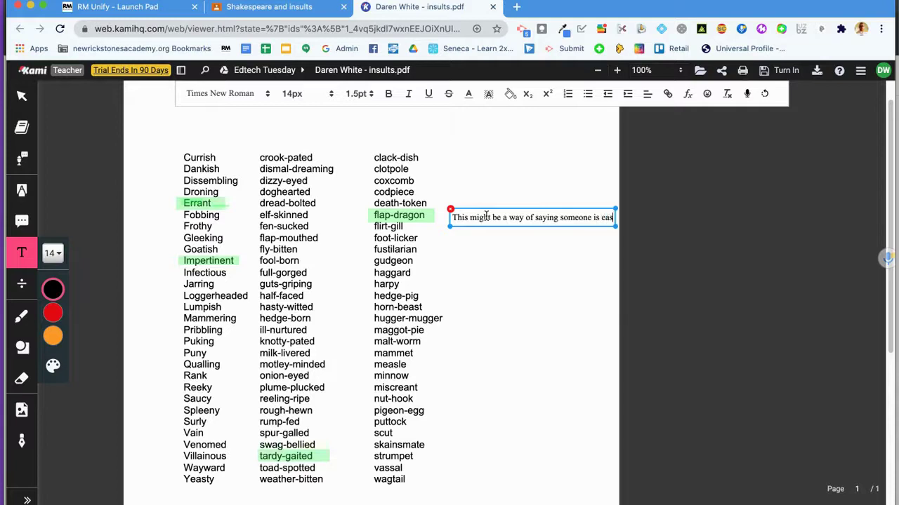
text(ily flustered.)
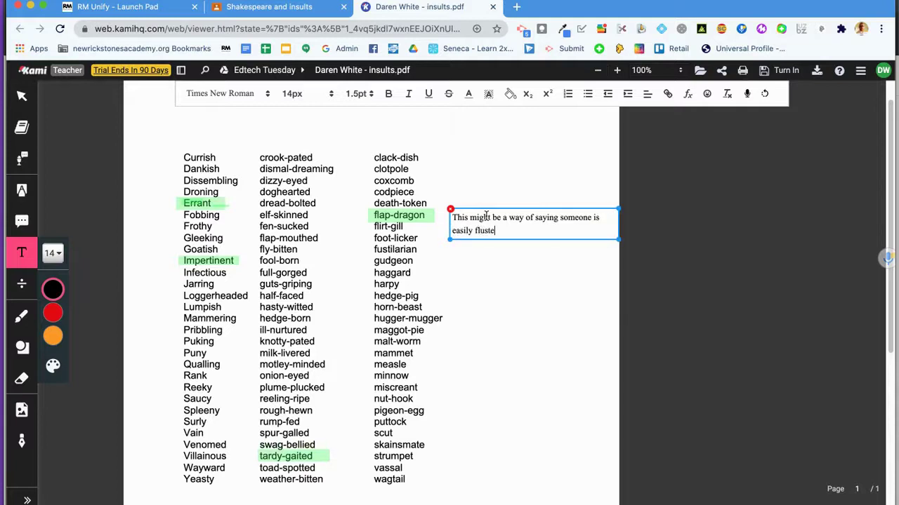
Step: Draw a pink freehand arrow from the text note about being easily flustered to the word flap-dragon
click(538, 297)
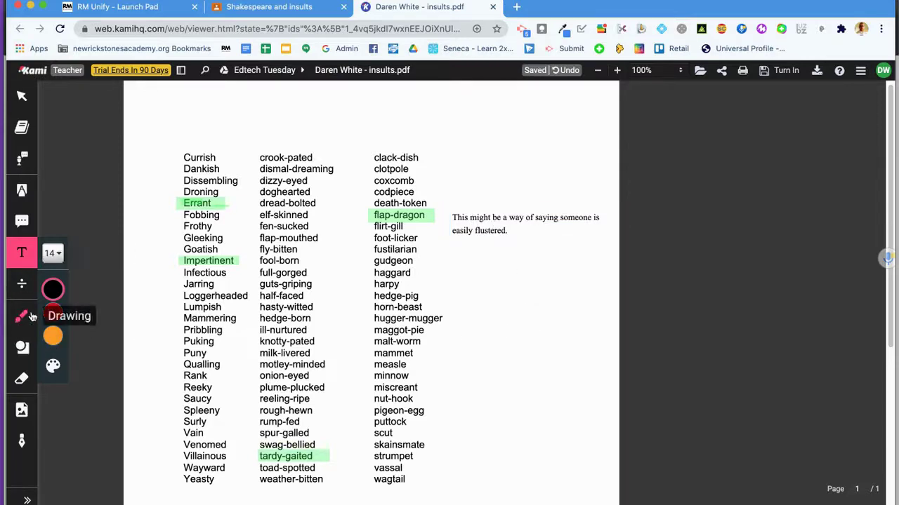
click(22, 222)
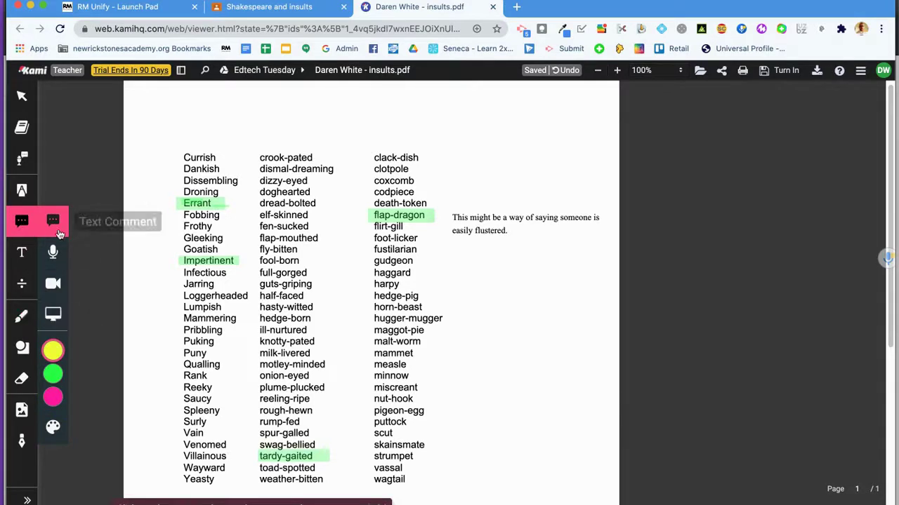
click(472, 210)
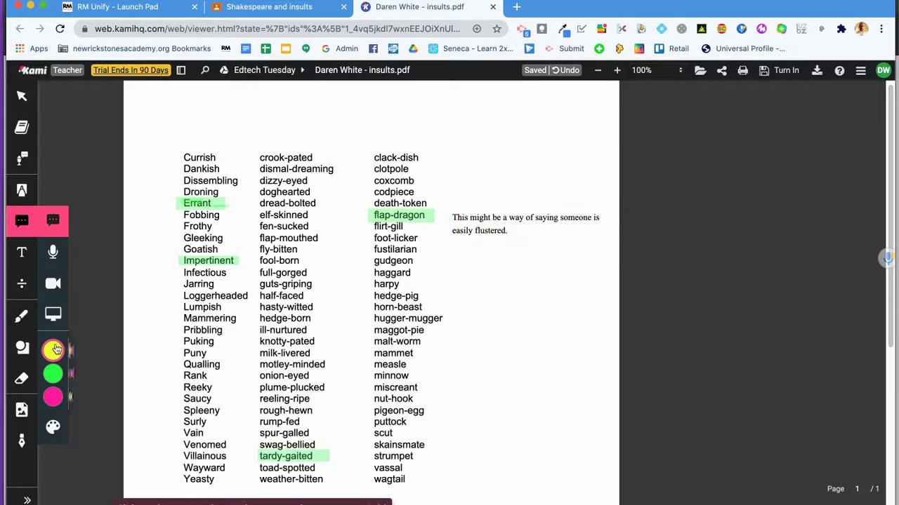
click(22, 318)
click(52, 424)
drag(481, 207, 442, 207)
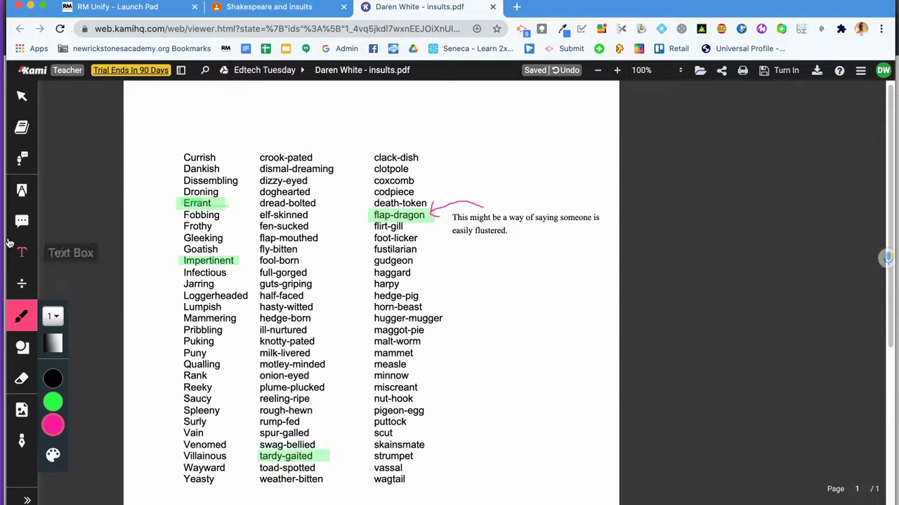
Step: Add a yellow text comment beside Errant reading "I think this means someone who gets things wrong a lot."
click(22, 222)
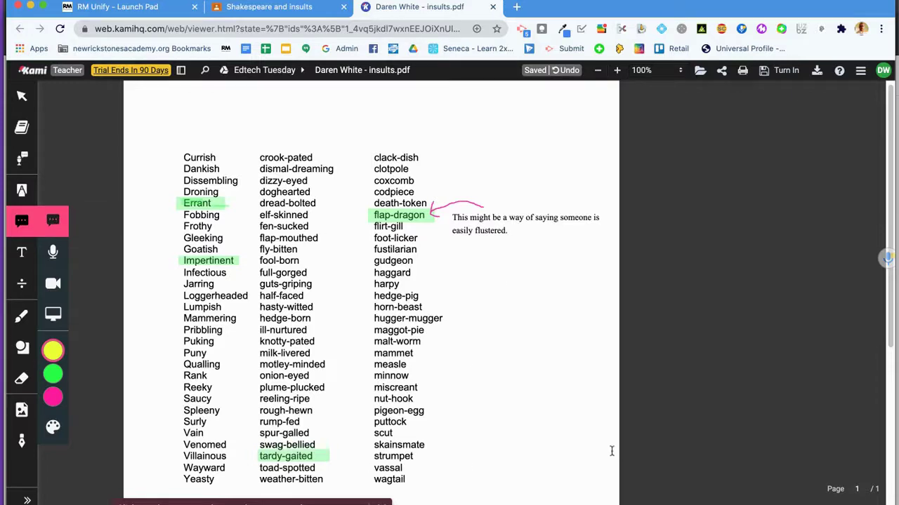
click(243, 200)
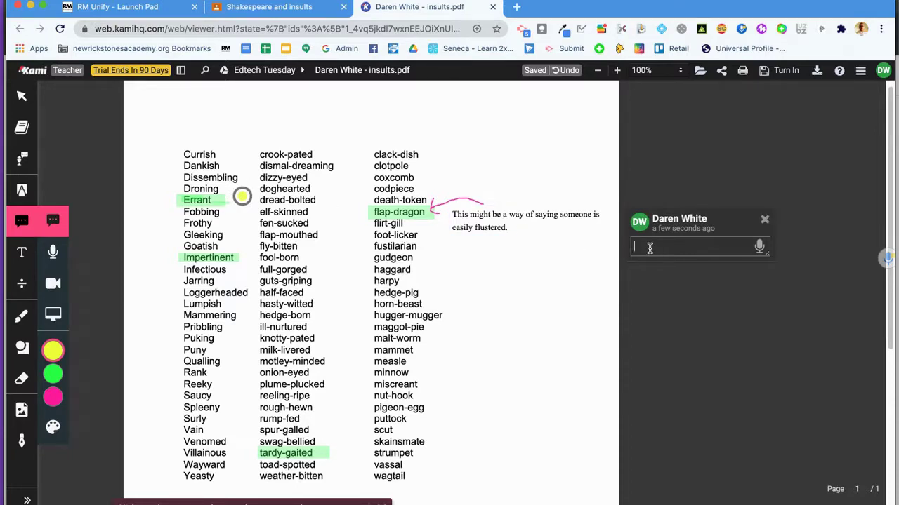
text(I think this means someone who)
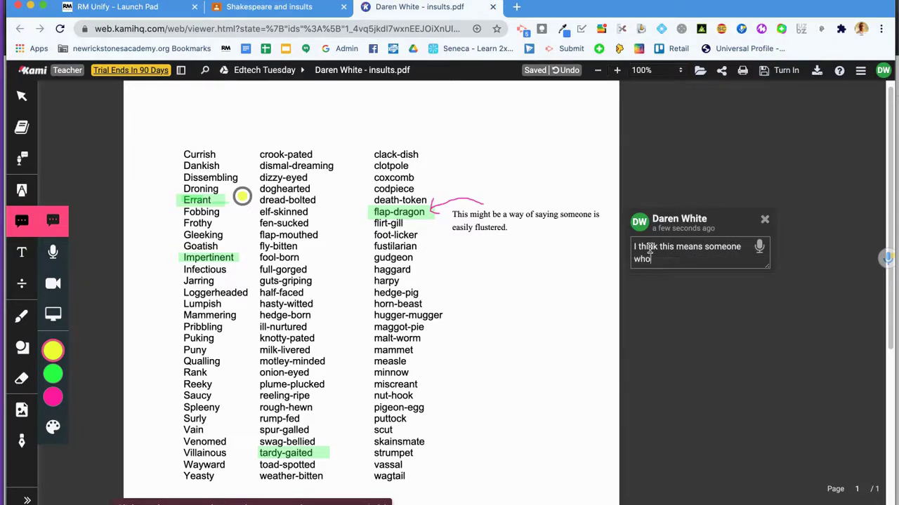
text( gets things worng)
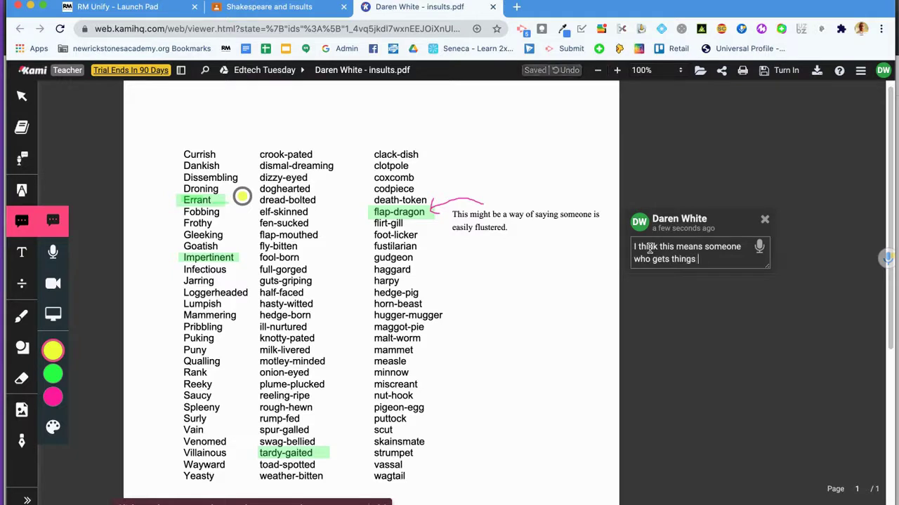
key(BackSpace)
key(BackSpace)
text(rong alot.)
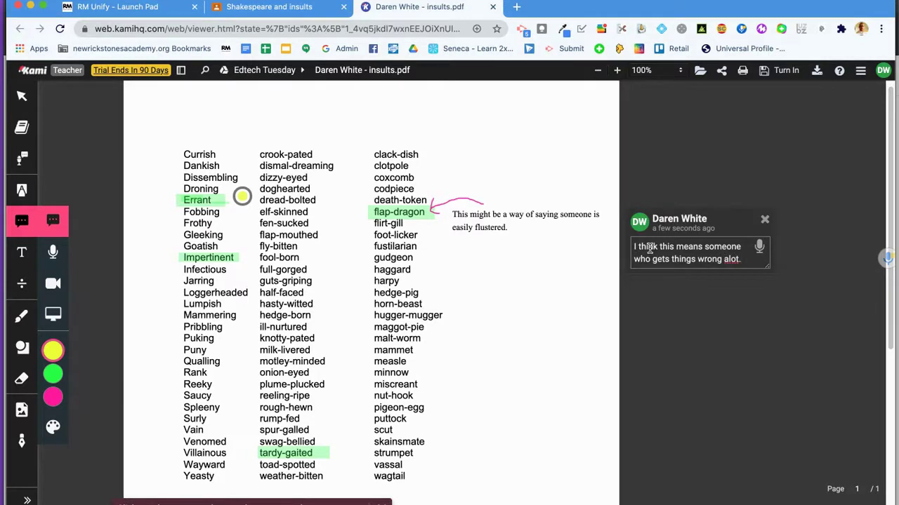
click(727, 259)
click(713, 314)
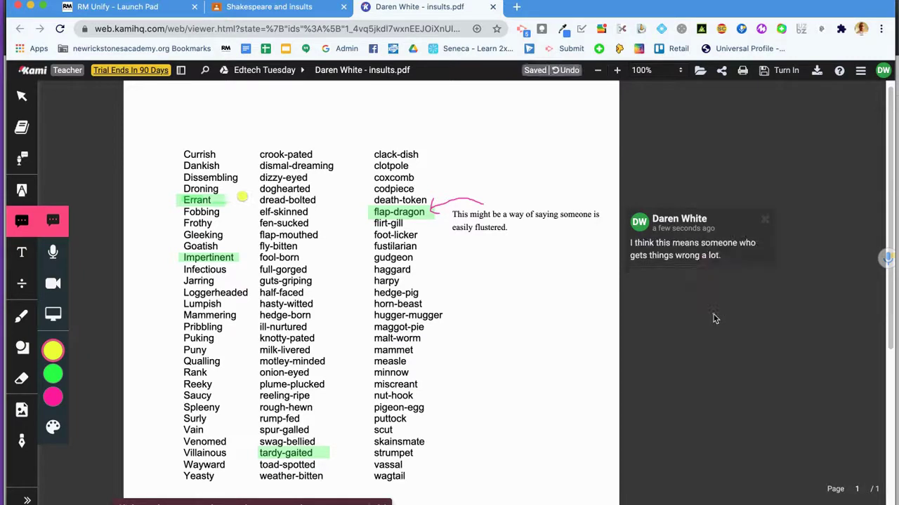
Step: Dictate a reply to the Errant comment explaining that the word is a bit like error and concerns making mistakes
mouse_move(697, 279)
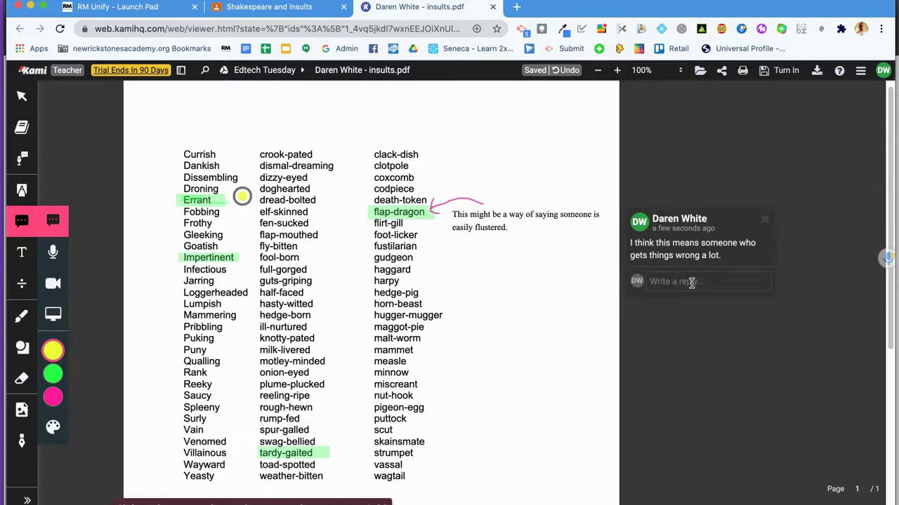
click(691, 283)
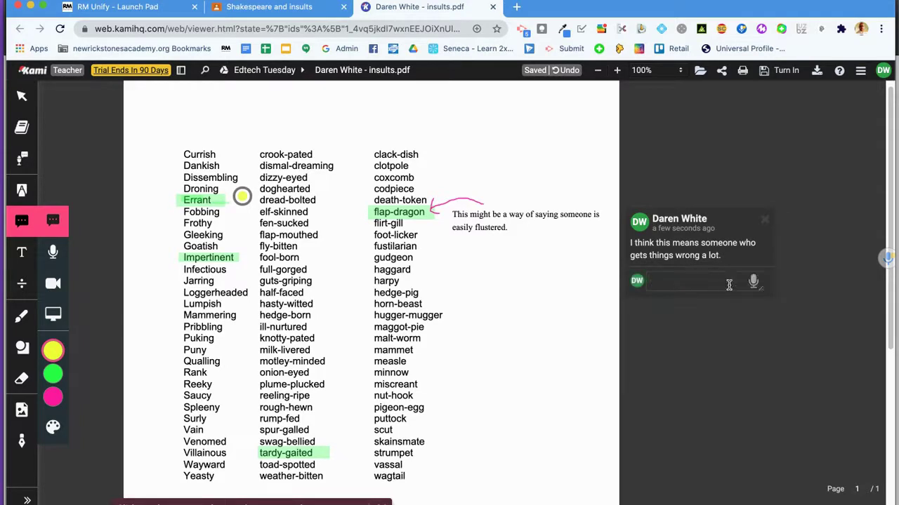
click(753, 281)
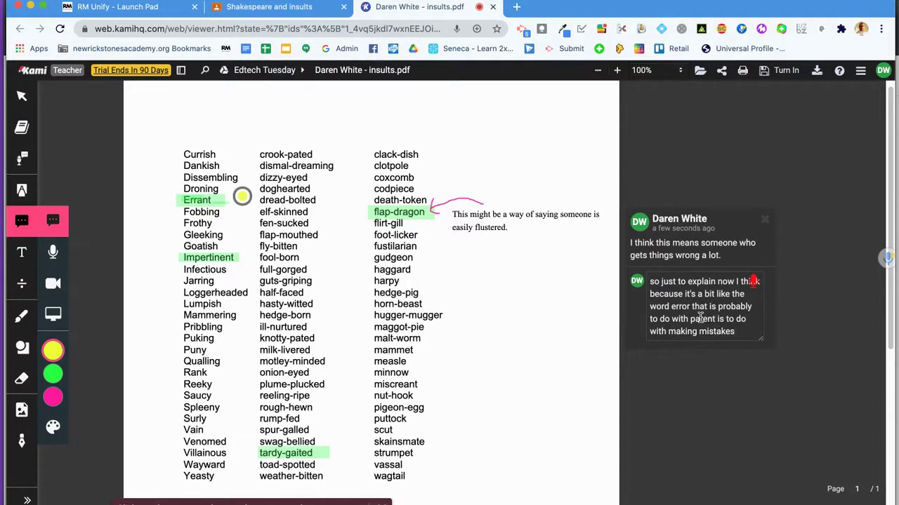
click(754, 281)
Step: Correct the dictated reply so its ending reads "that is probably to do with errant with making mistakes"
key(BackSpace)
key(BackSpace)
text(er)
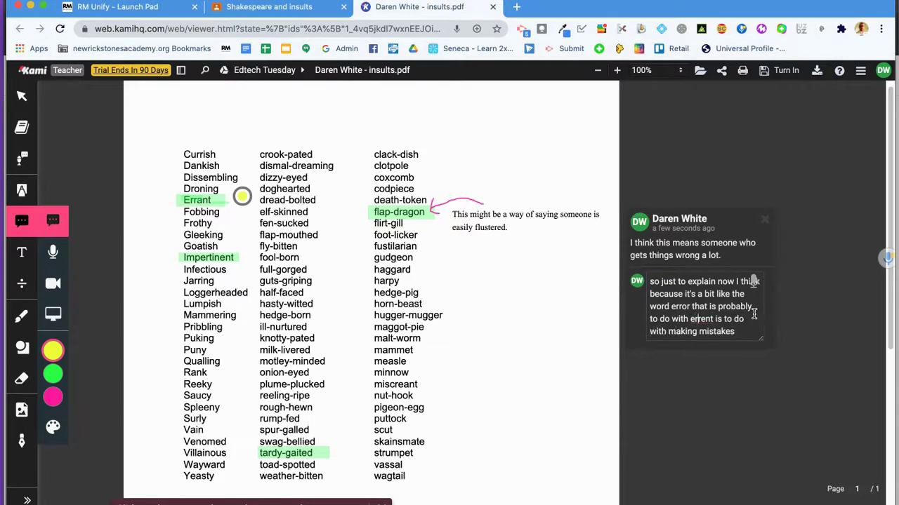
key(Right)
key(Right)
key(BackSpace)
text(a)
drag(715, 319, 749, 320)
key(BackSpace)
click(726, 370)
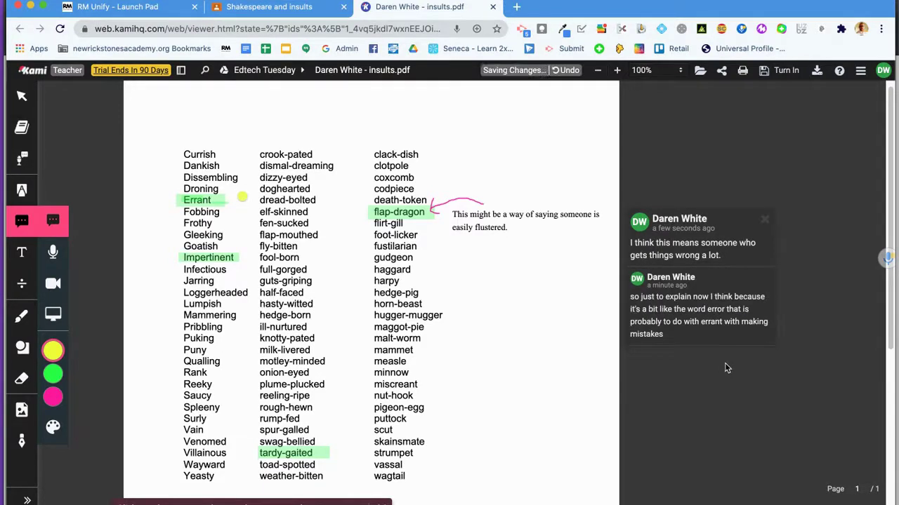
Step: Record a voice comment of about 7 seconds beside Impertinent and play it back
click(54, 257)
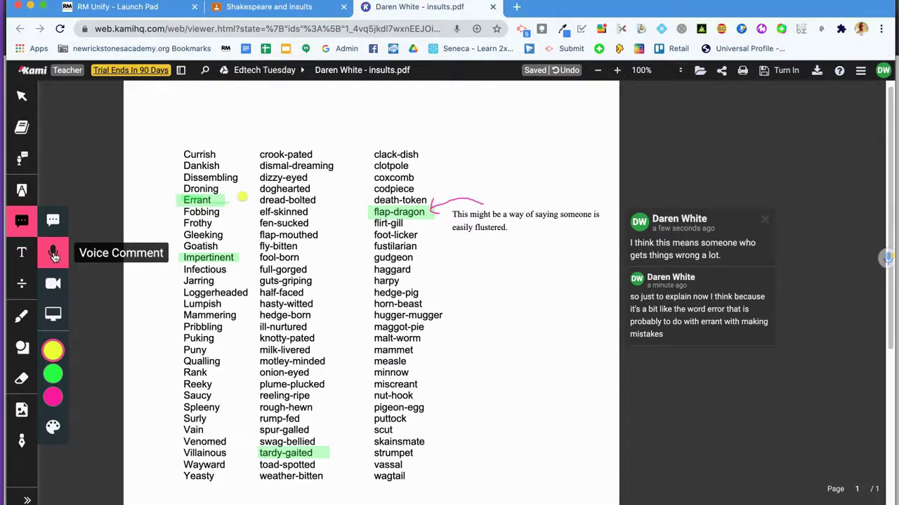
click(245, 257)
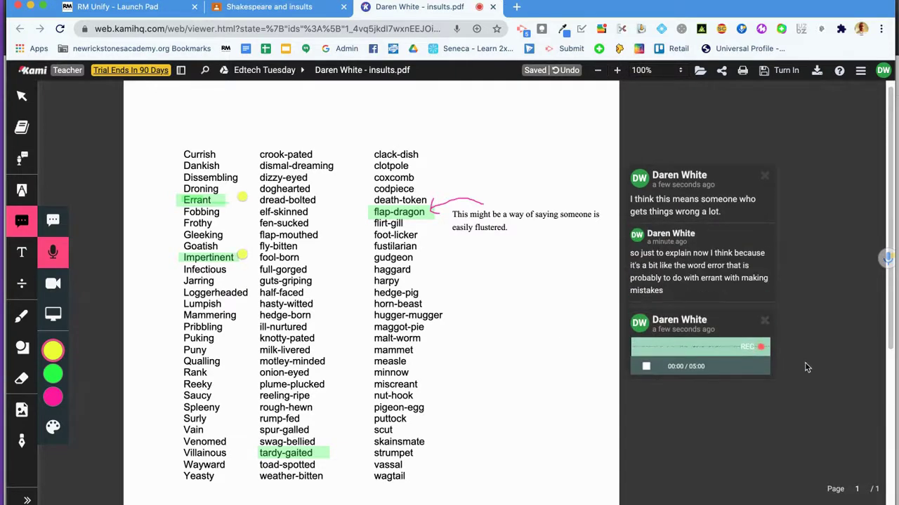
click(647, 367)
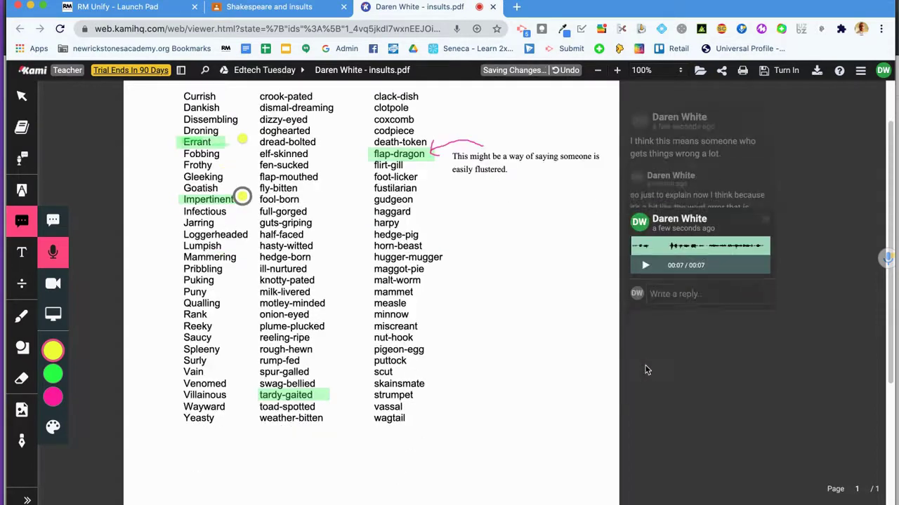
click(645, 268)
click(645, 268)
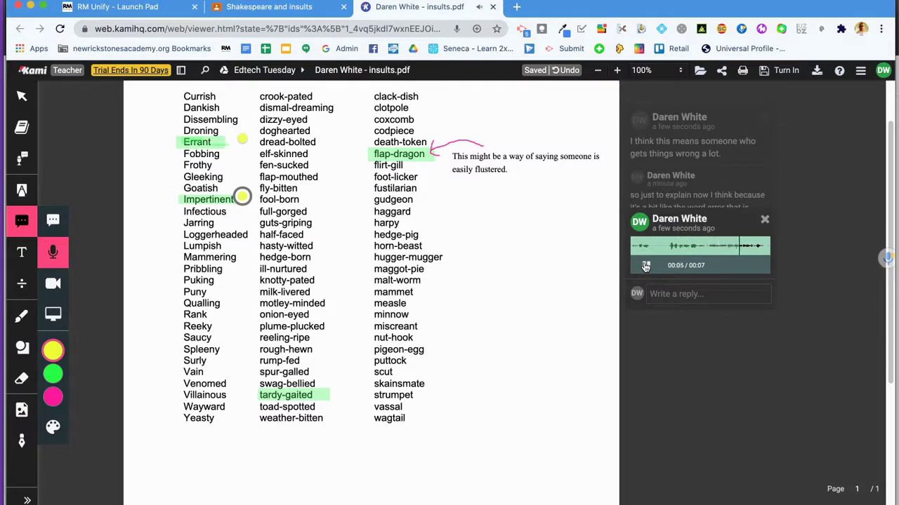
click(647, 267)
click(765, 221)
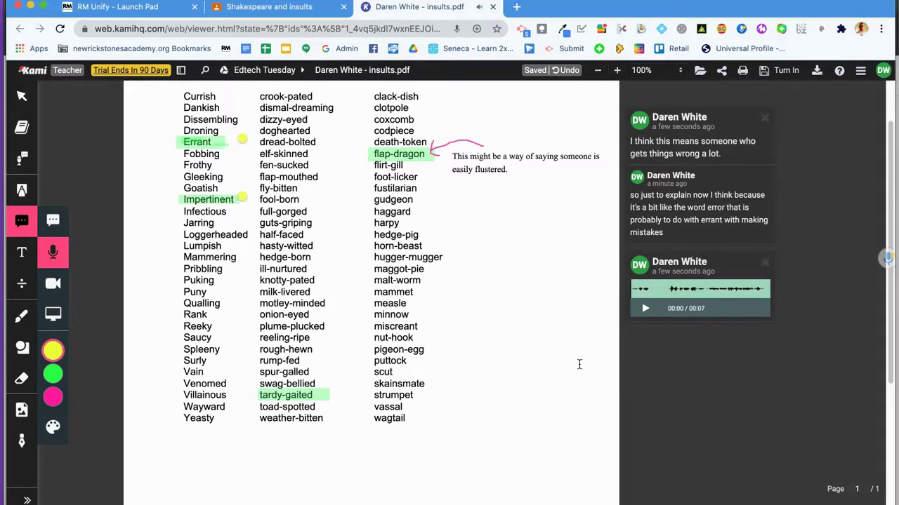
Step: Record a video comment beside the highlighted word tardy-gaited
click(59, 285)
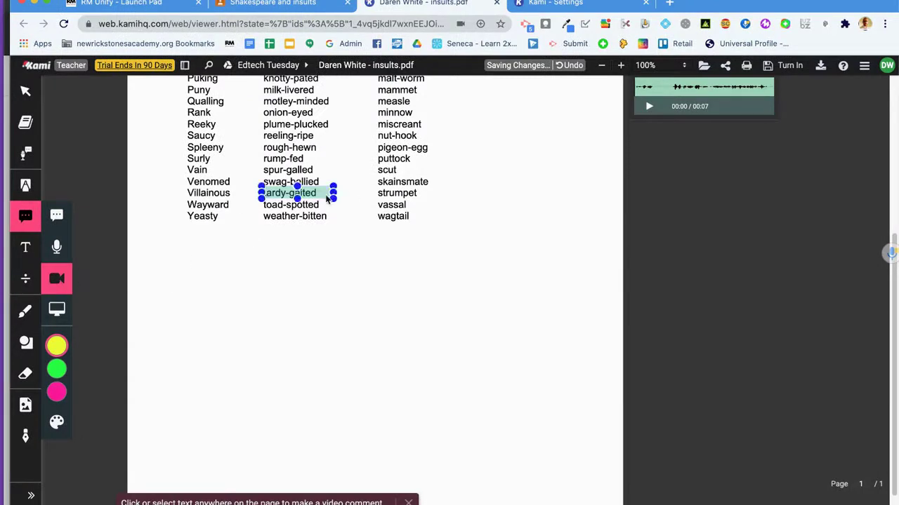
click(343, 196)
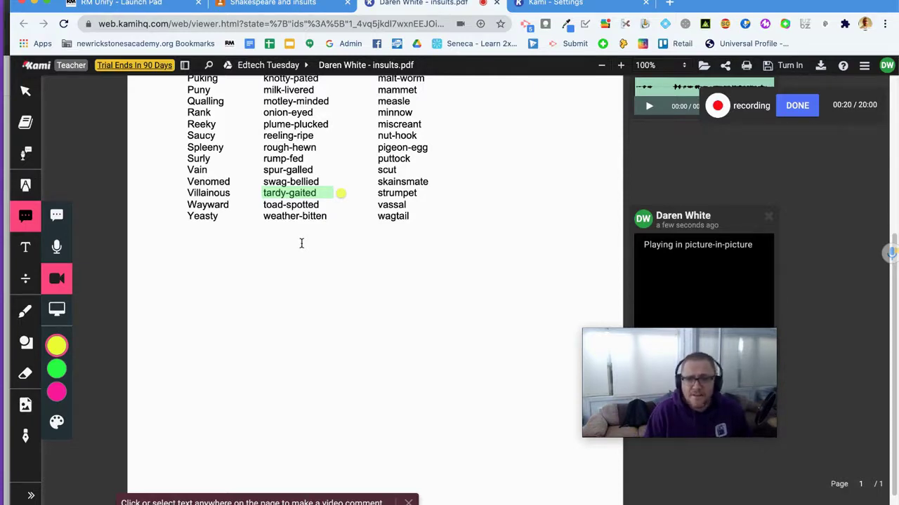
click(813, 105)
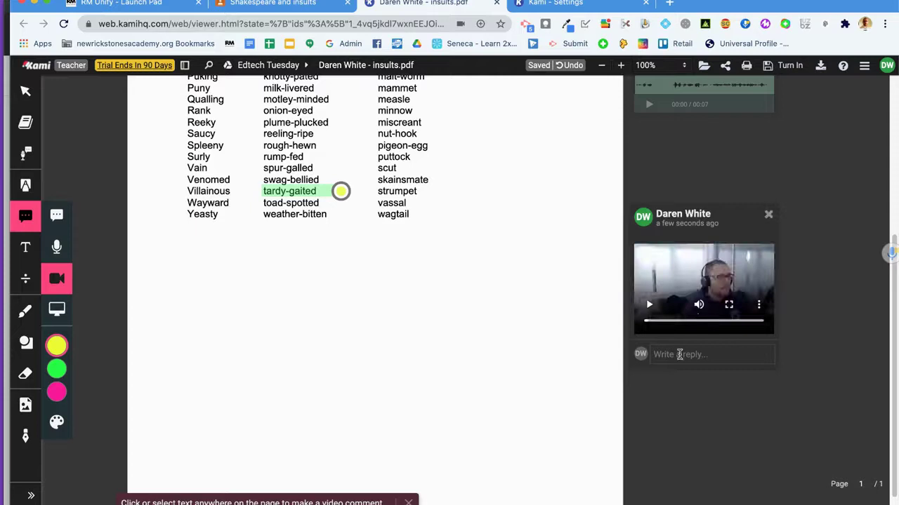
Step: Turn in the annotated insults PDF for the "Shakespeare and insults" assignment
scroll(805, 339, up, 1)
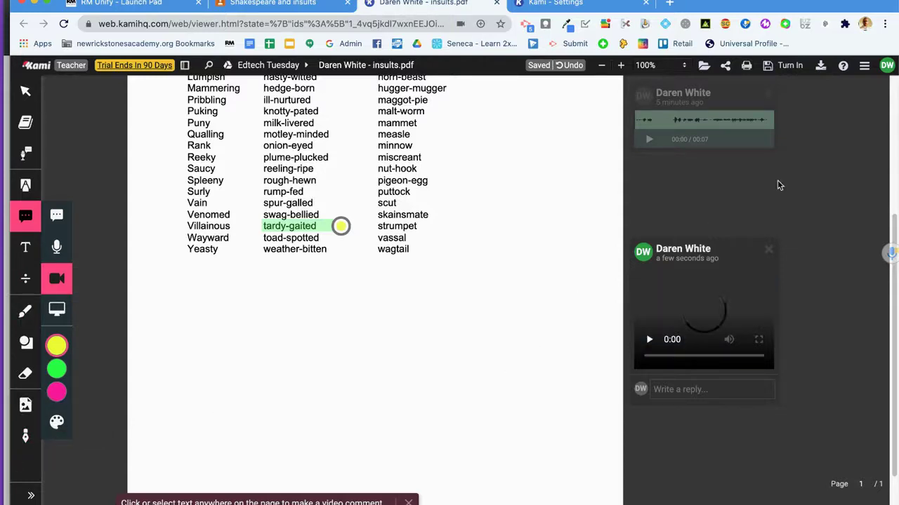
click(788, 68)
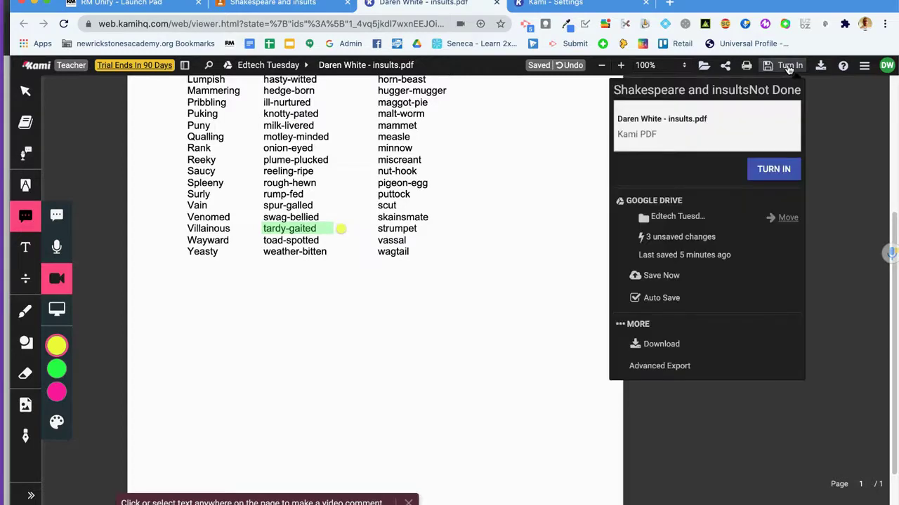
click(774, 169)
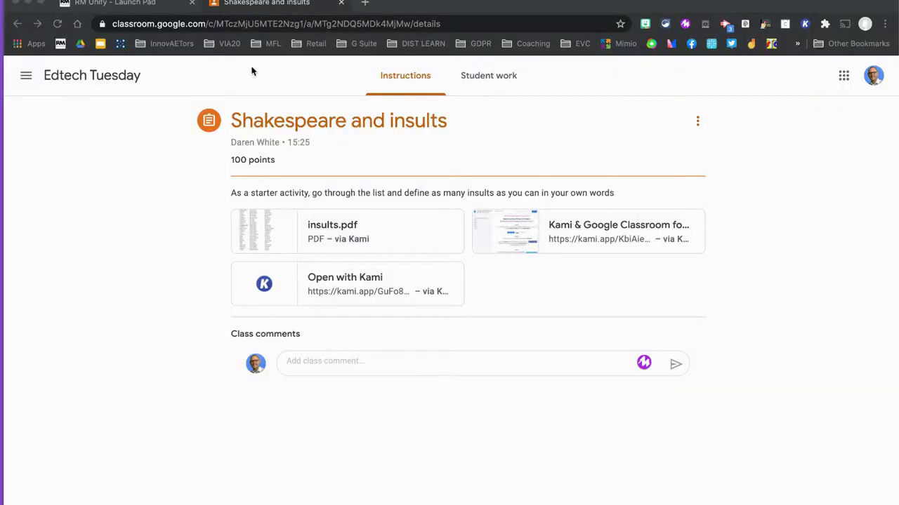
Step: From the teacher's assignment page, open the student's handed-in insults PDF and review its highlights and comments
click(481, 75)
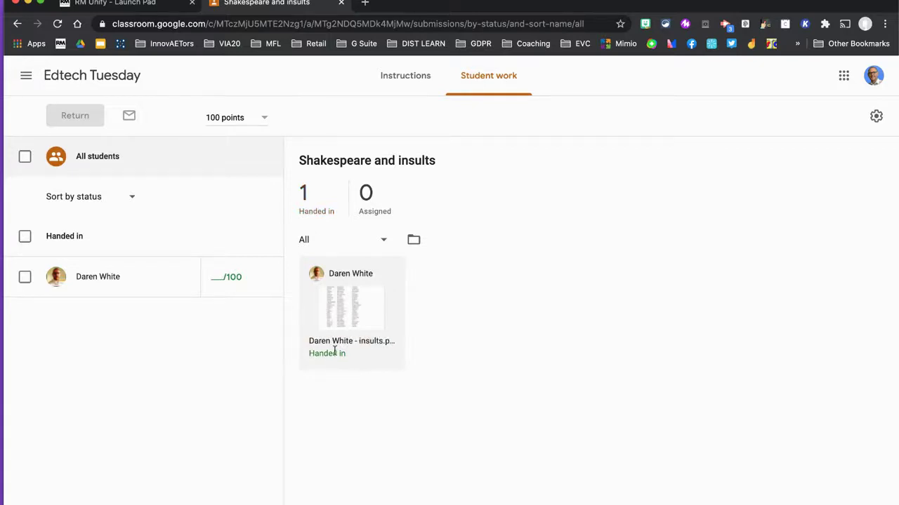
click(351, 313)
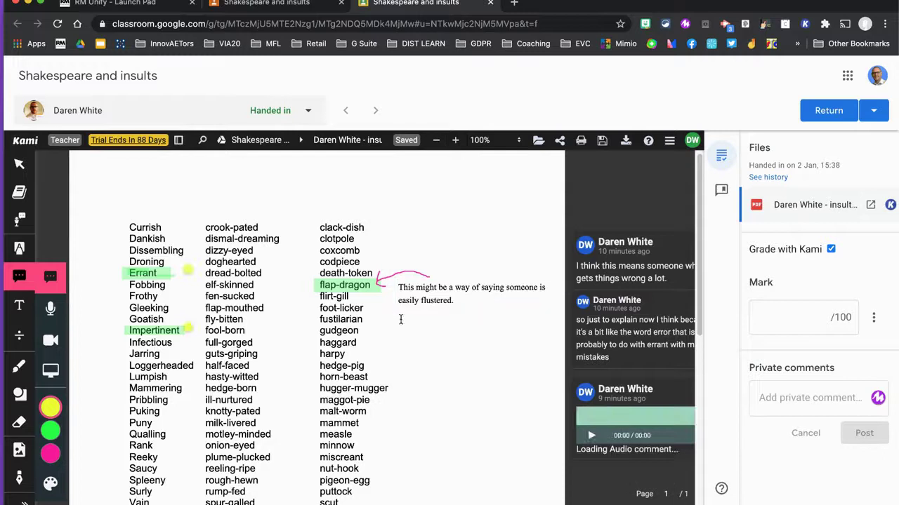
scroll(604, 283, down, 2)
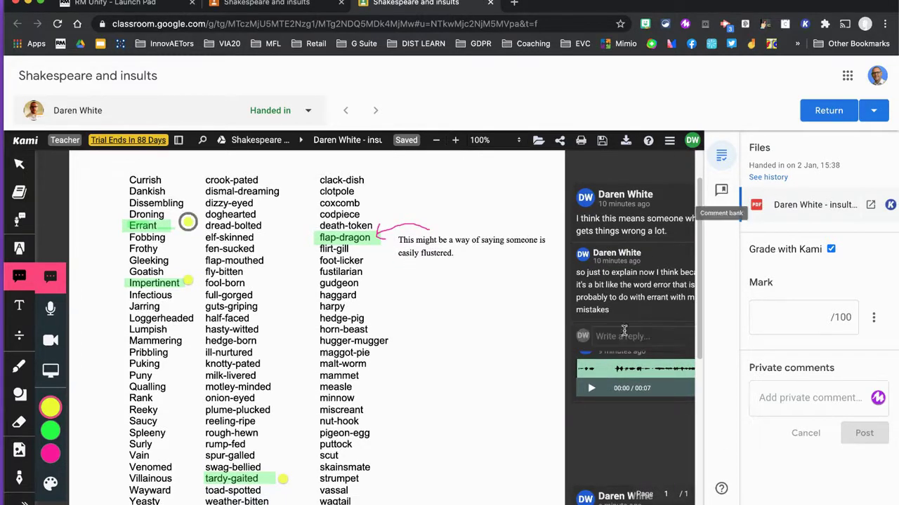
scroll(405, 354, down, 1)
scroll(360, 320, down, 5)
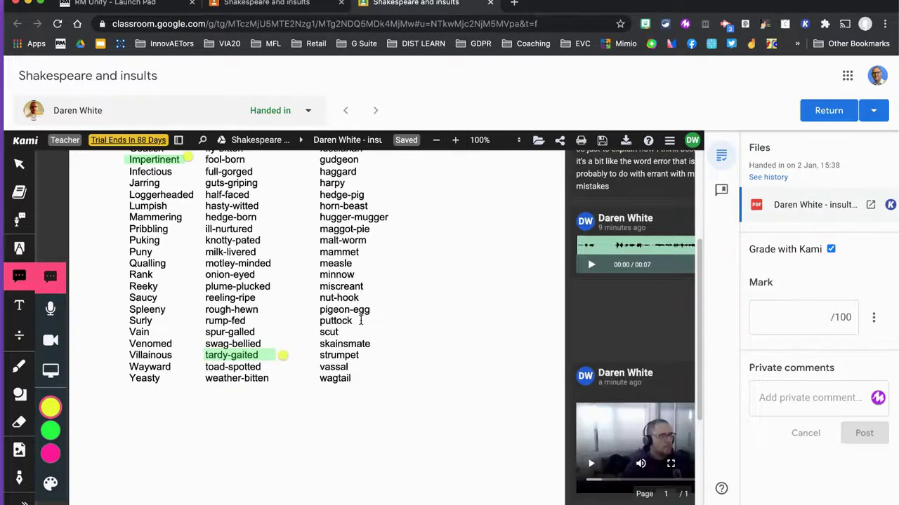
scroll(337, 364, up, 1)
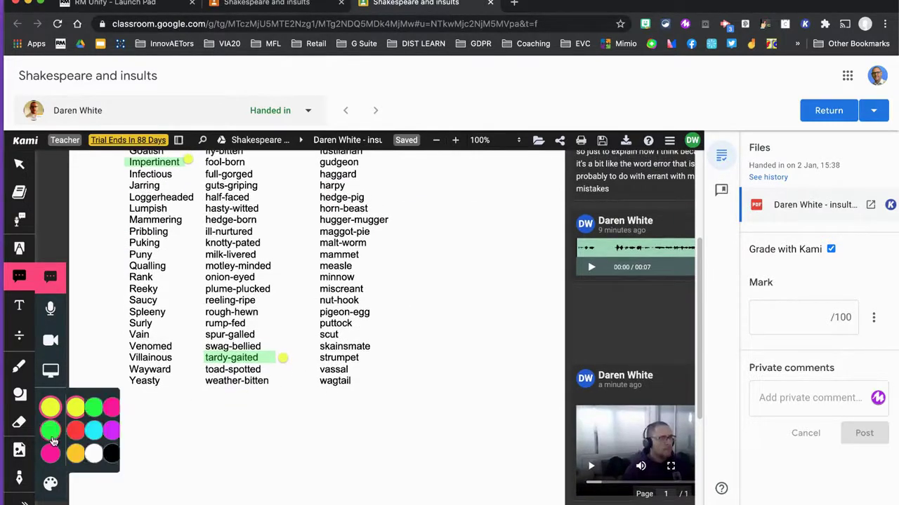
Step: Set the drawing tool to red with line size 4 and draw a tick below Impertinent
click(20, 366)
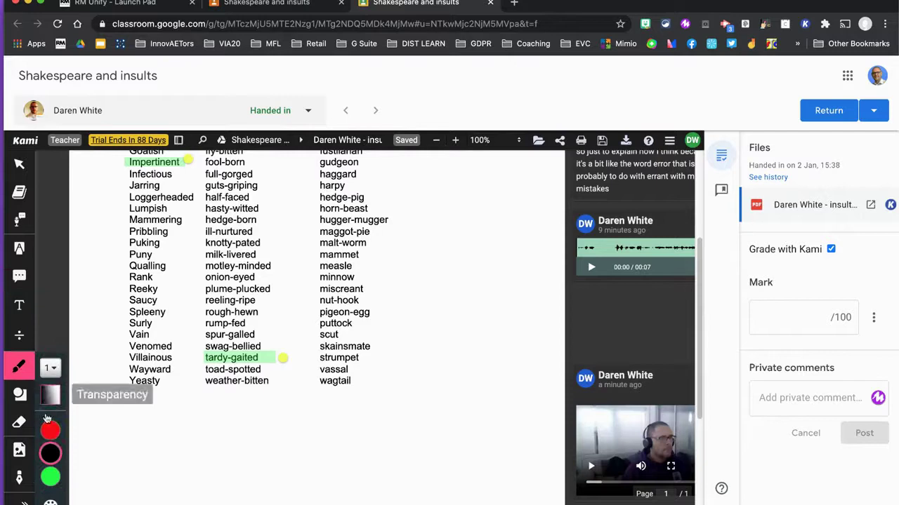
click(53, 368)
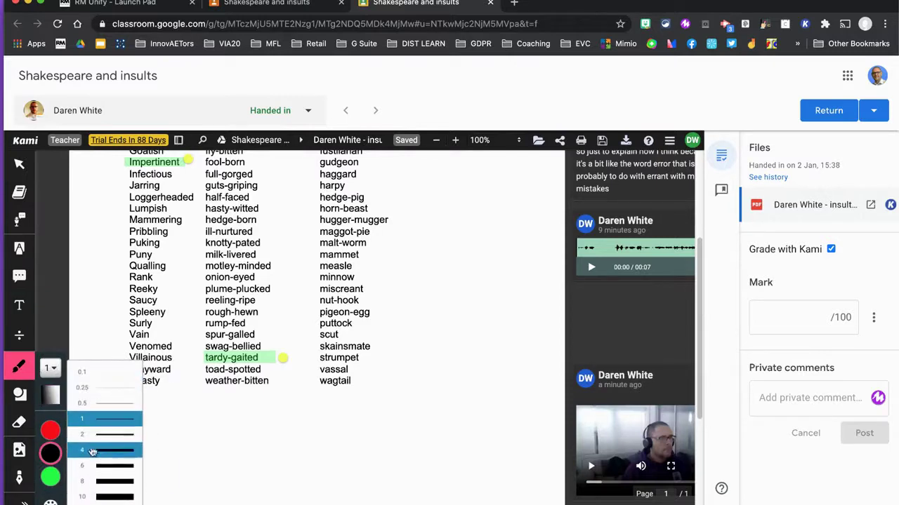
click(64, 453)
click(52, 432)
mouse_move(180, 175)
mouse_down()
mouse_move(191, 191)
mouse_move(237, 160)
mouse_up()
Step: Draw a red tick beside Errant, a red mark above the flap-dragon note and a red cross below the tardy-gaited comment marker
scroll(303, 338, up, 4)
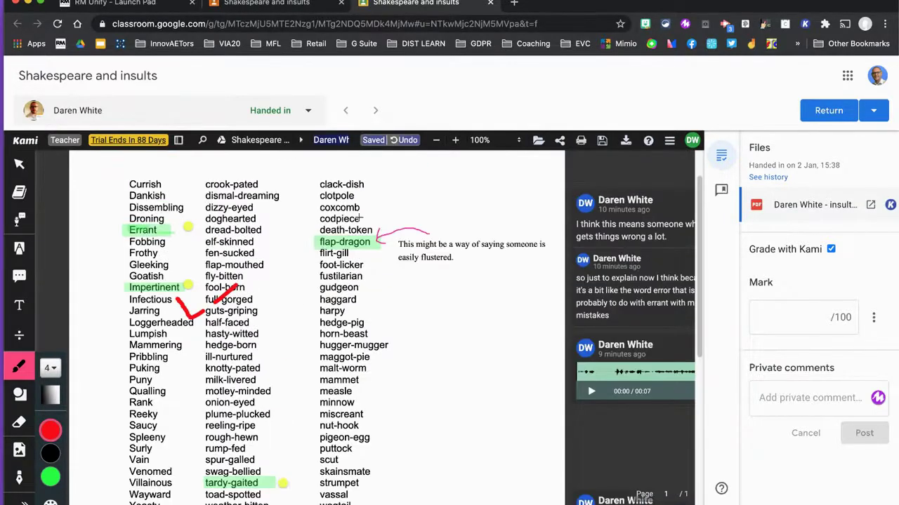
mouse_move(173, 238)
mouse_down()
mouse_move(185, 243)
mouse_move(236, 217)
mouse_up()
mouse_move(413, 205)
mouse_down()
mouse_move(440, 202)
mouse_move(430, 225)
mouse_up()
click(432, 229)
scroll(471, 361, down, 4)
mouse_move(302, 370)
mouse_down()
mouse_move(284, 404)
mouse_move(309, 392)
mouse_move(320, 398)
mouse_up()
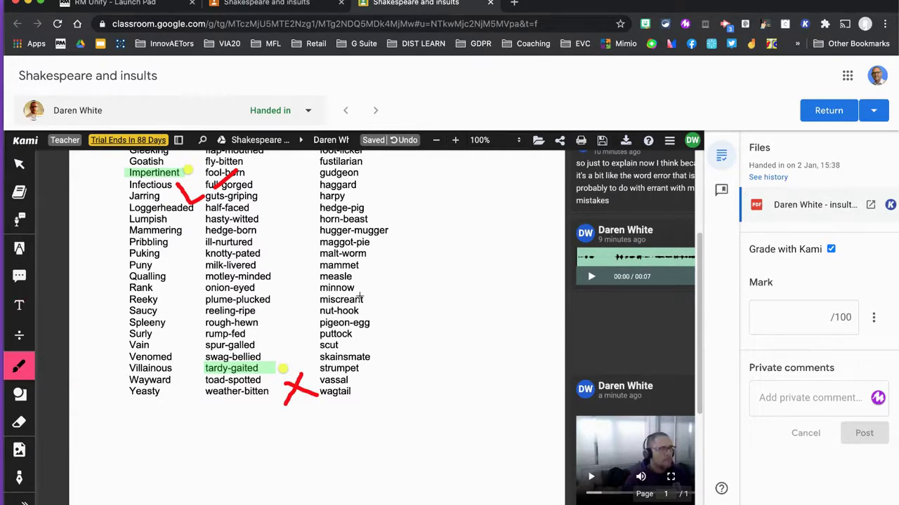
Step: Strike through the text from spur-galled to wagtail in yellow, and draw a red box highlight over those words in the second and third columns
click(19, 276)
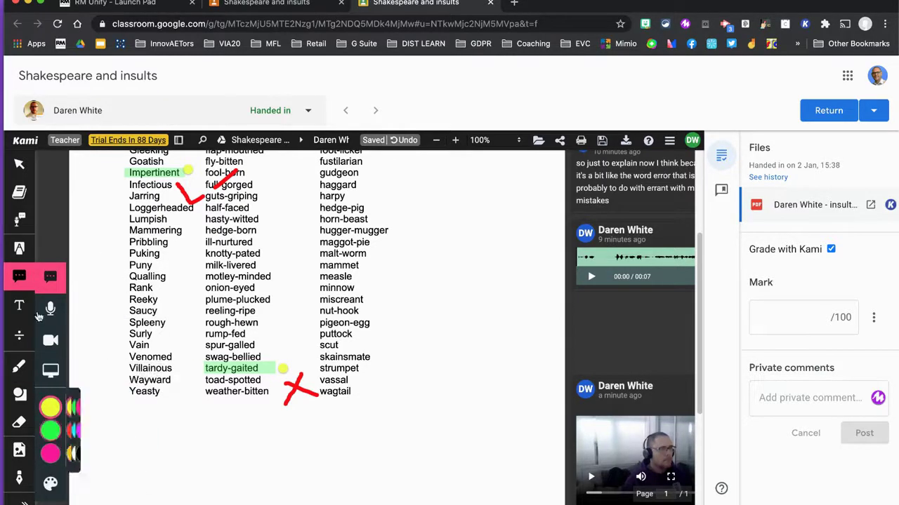
click(19, 247)
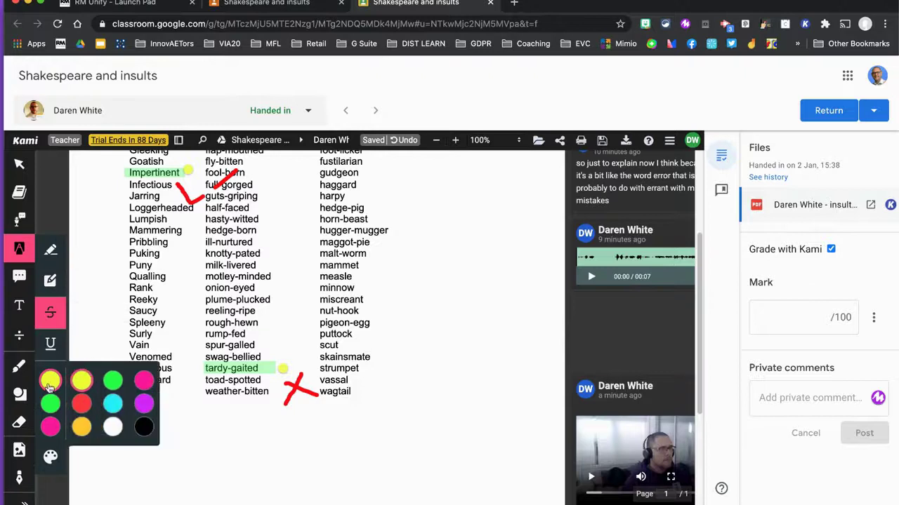
drag(168, 345, 359, 405)
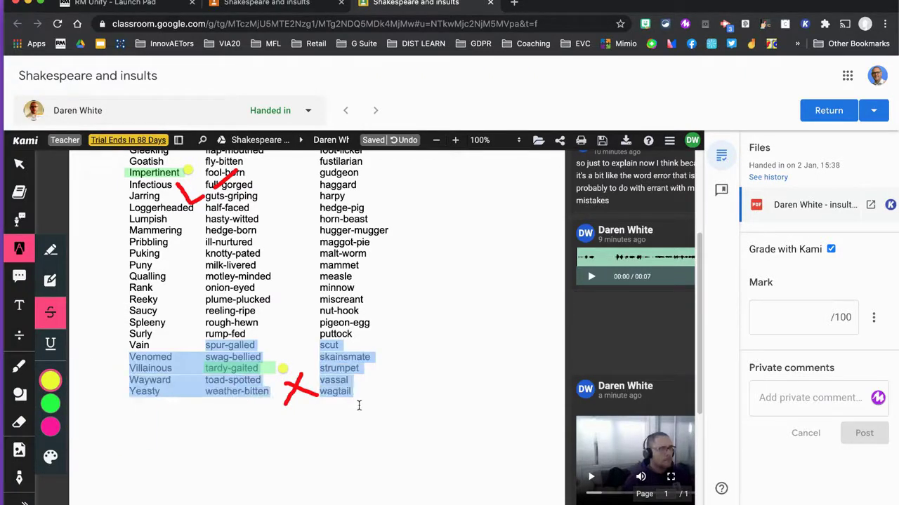
click(50, 280)
mouse_move(195, 339)
mouse_down()
mouse_move(321, 371)
mouse_move(394, 417)
mouse_move(380, 413)
mouse_up()
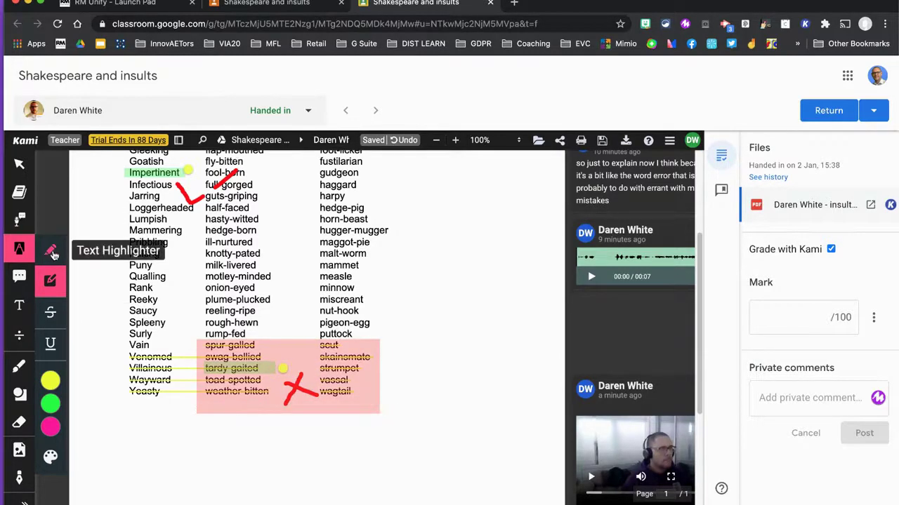
Step: Record a voice comment of about 19 seconds, placed just below the red box highlight under the word list
click(21, 278)
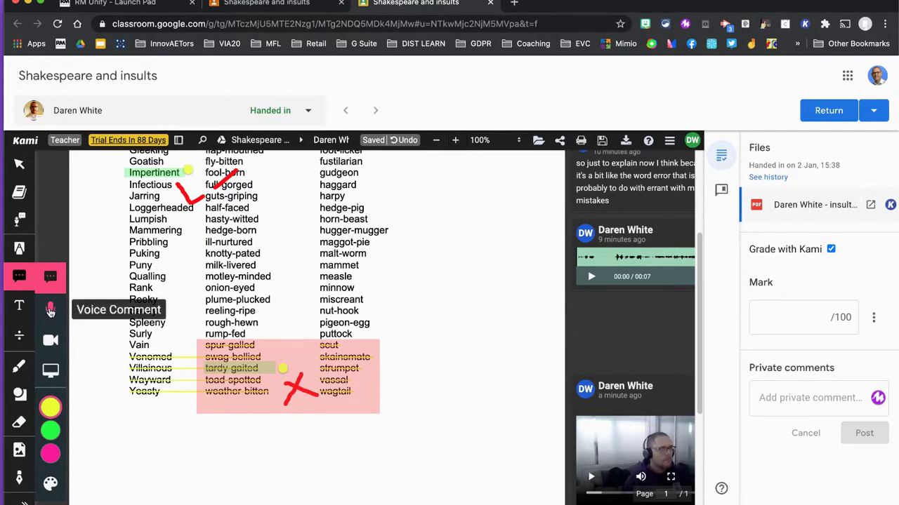
click(50, 309)
click(338, 391)
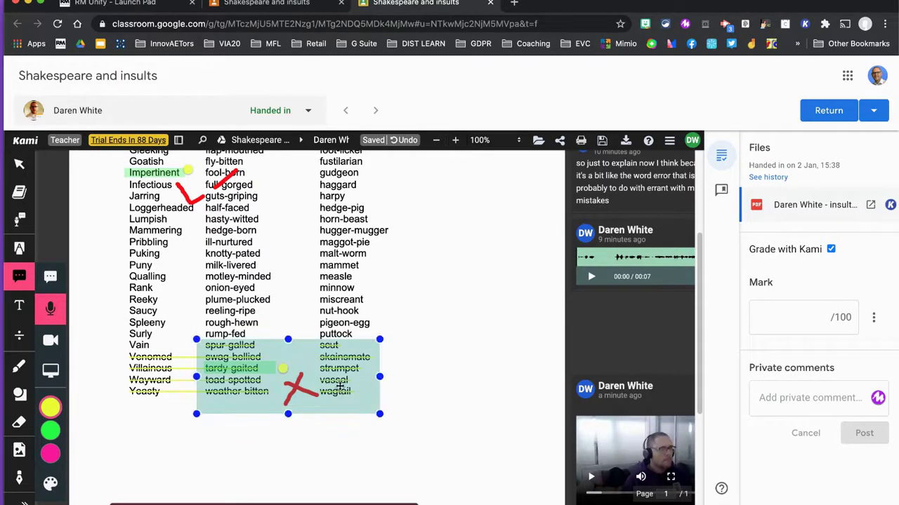
mouse_move(335, 400)
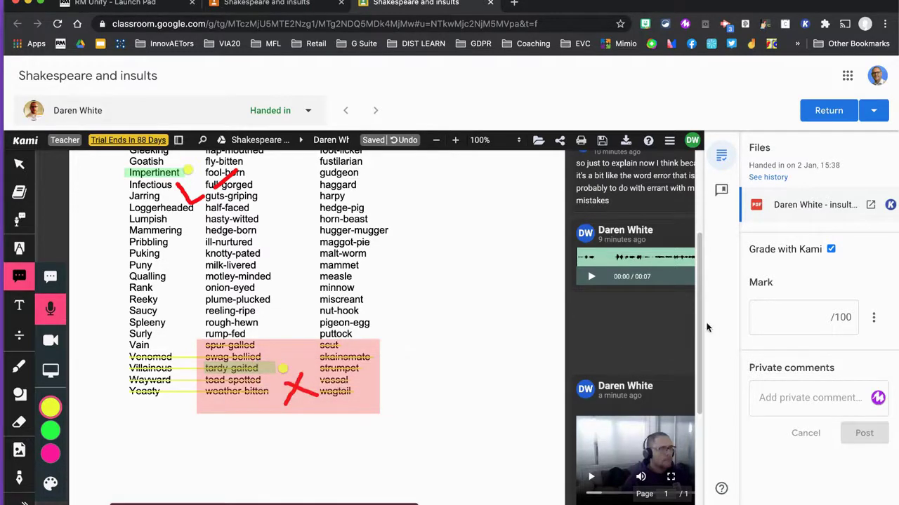
scroll(630, 325, down, 5)
scroll(630, 325, up, 5)
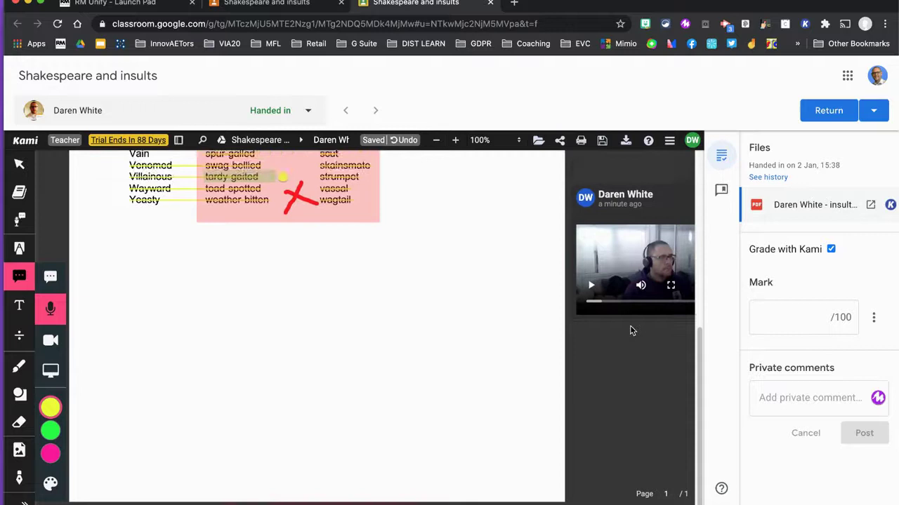
click(298, 431)
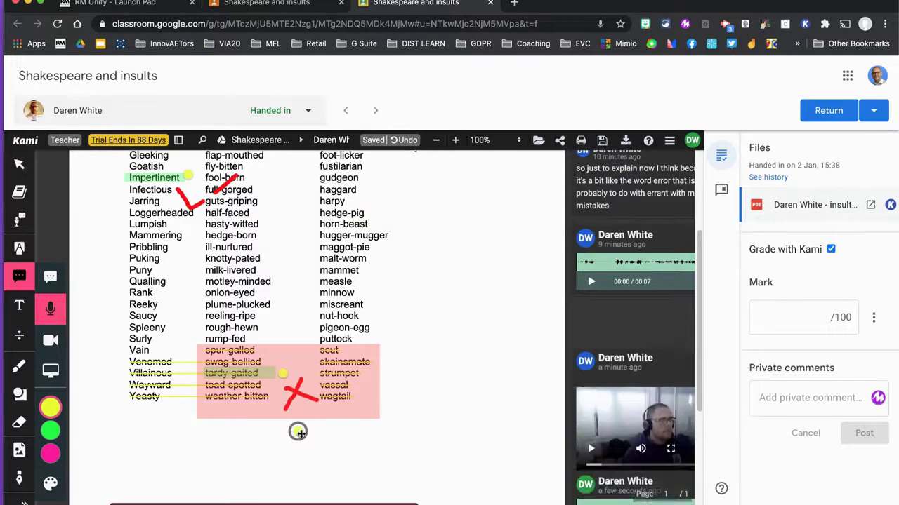
scroll(440, 423, down, 1)
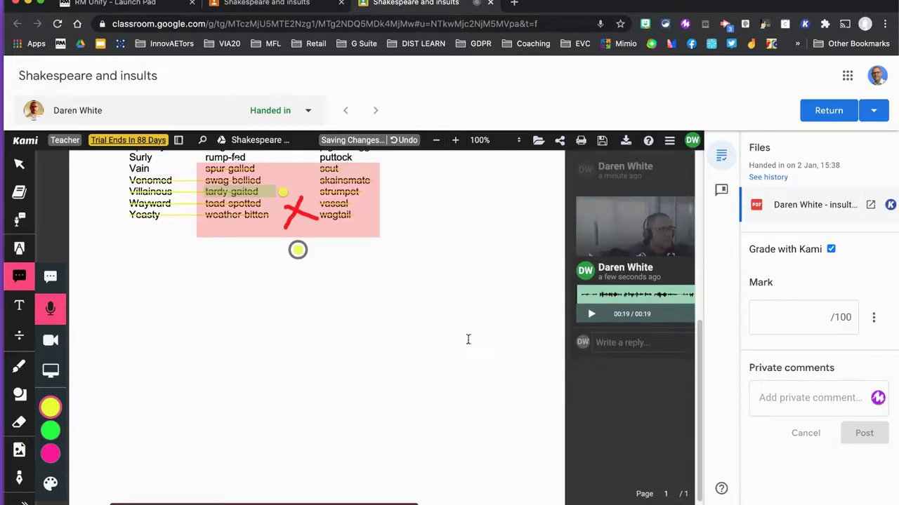
Step: Give the submission a mark of 50 out of 100 and return the work to the student
click(818, 316)
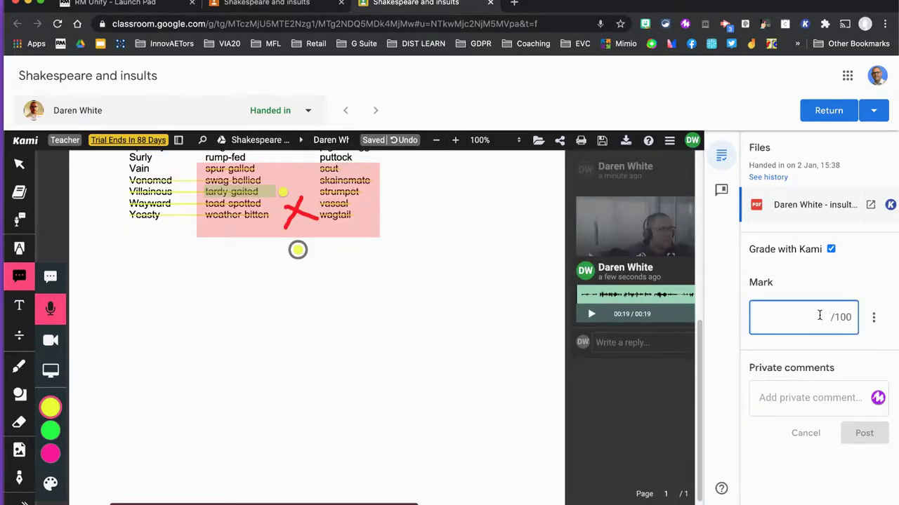
text(50)
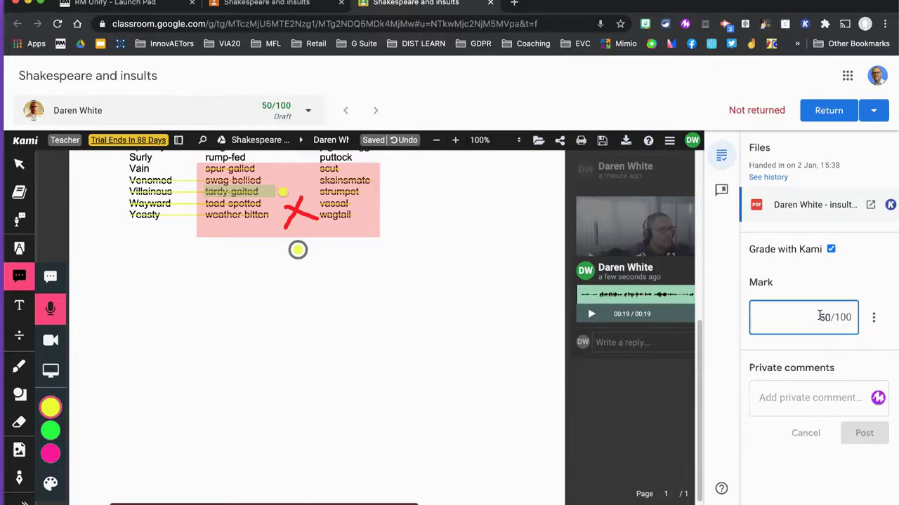
click(893, 258)
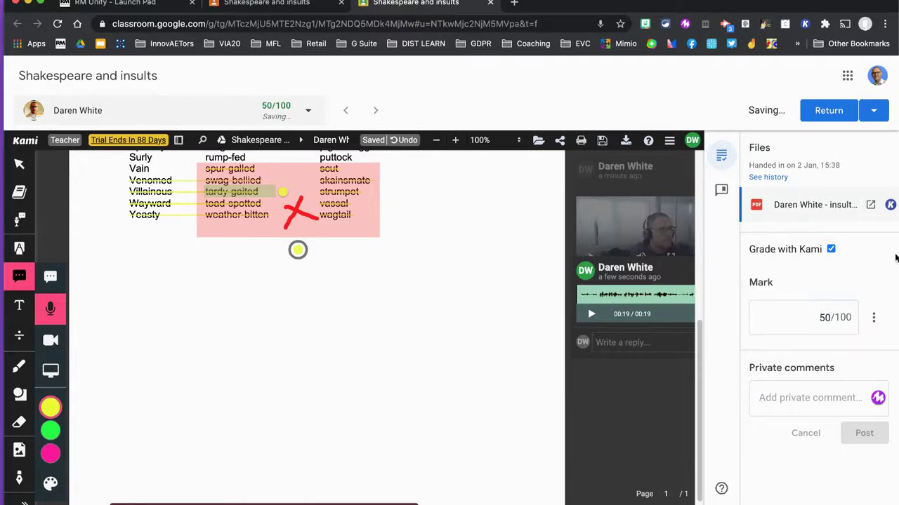
click(829, 111)
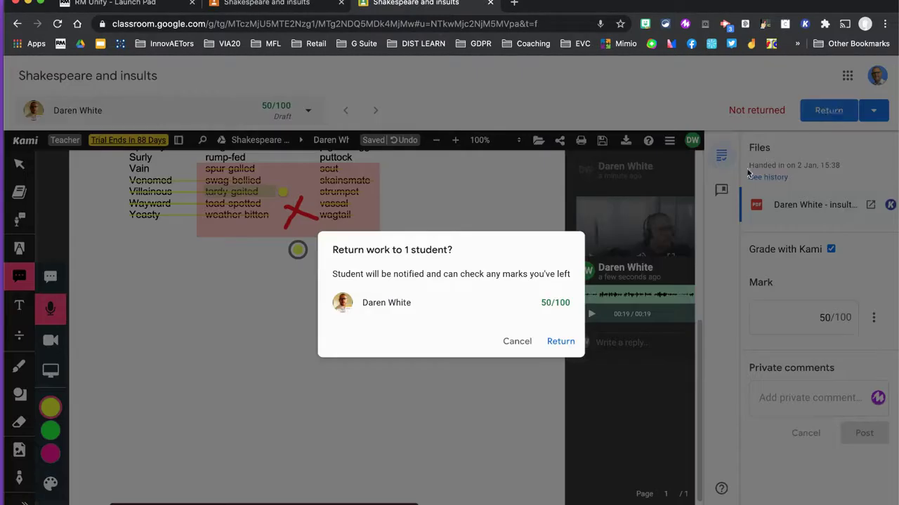
click(560, 341)
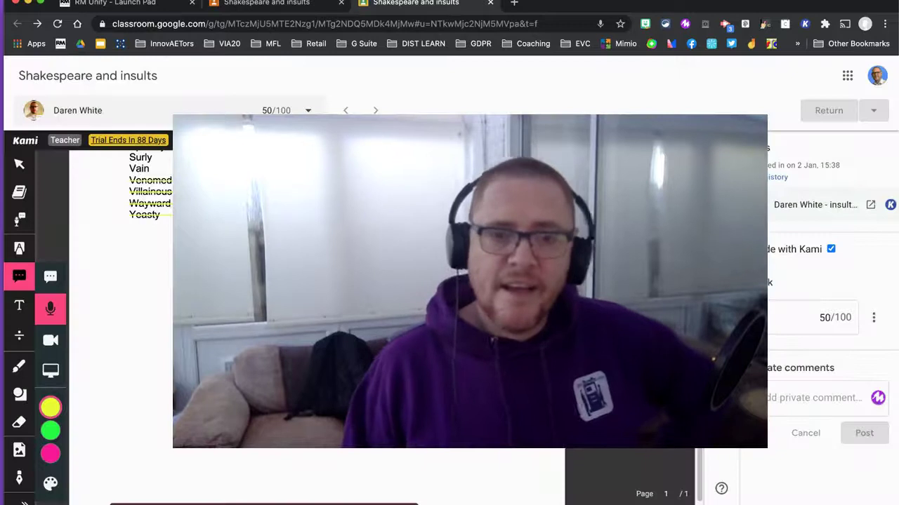
scroll(315, 330, up, 5)
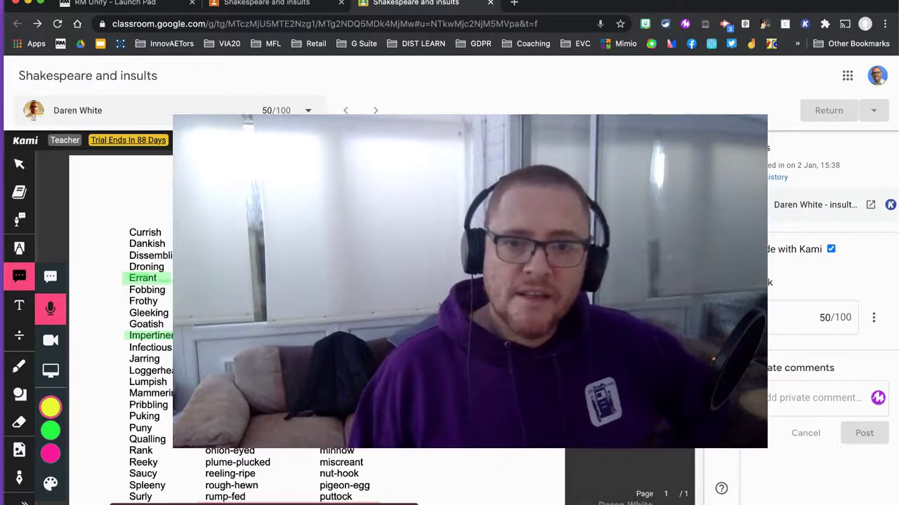